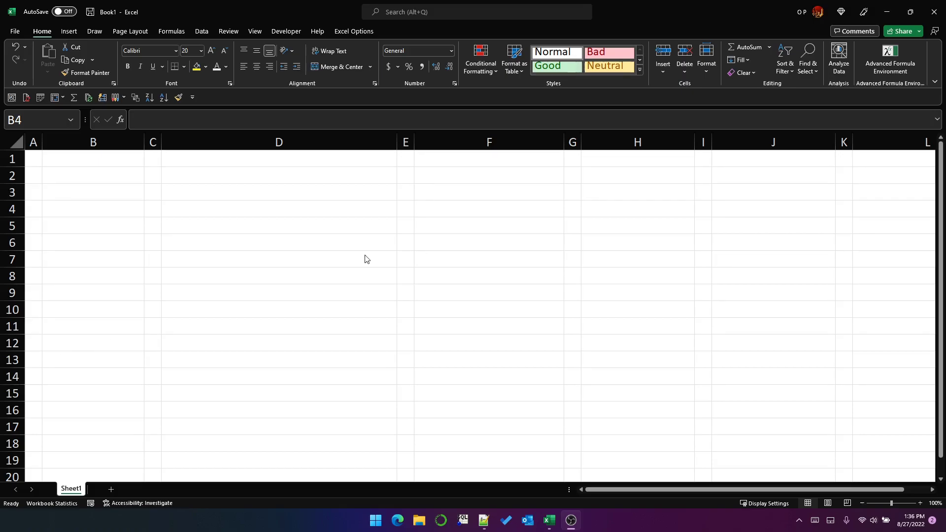
Enter =SEQUENCE(10) in B4 so the numbers 1 to 10 spill down B4:B13.
click(69, 212)
text(=SEQ)
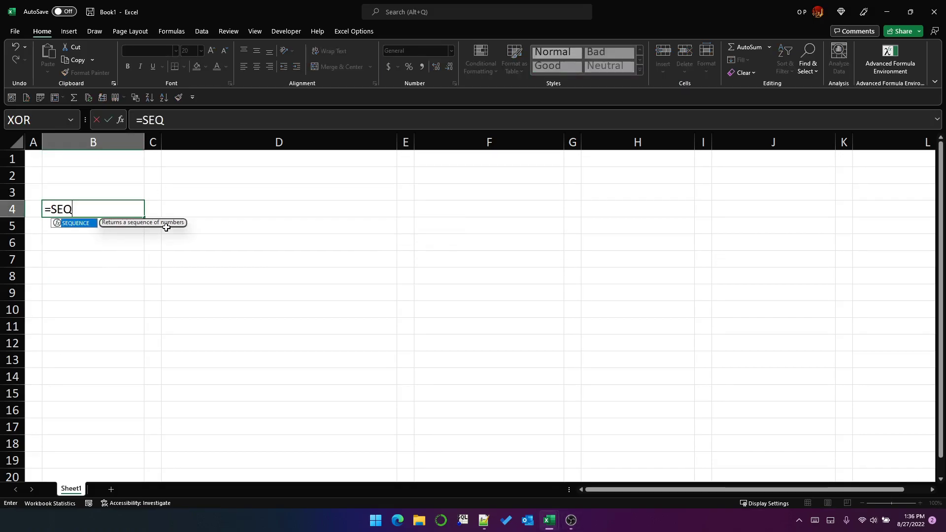
key(Tab)
text(10)
key(Return)
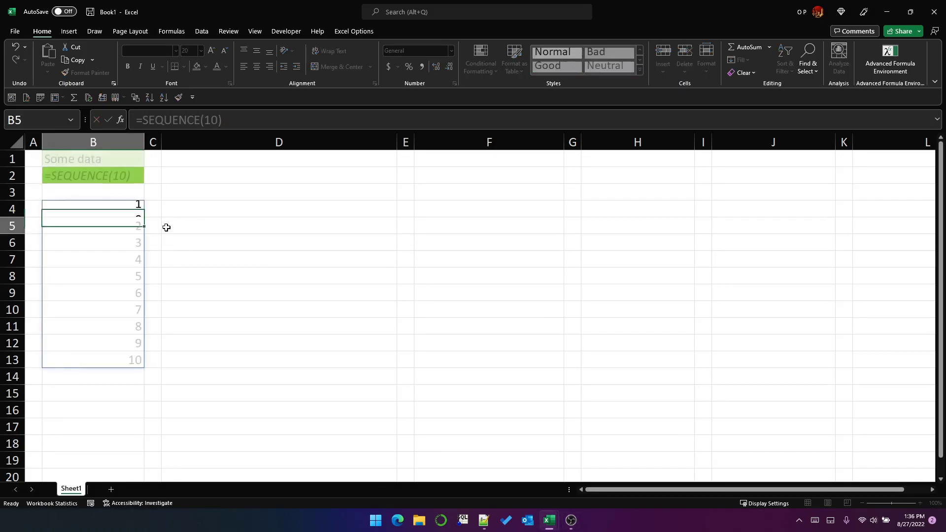
Enter =SCAN(0,B4#,LAMBDA(acc,curr, acc + curr)) in D4 to spill running totals 1 to 55.
click(183, 209)
text(=SCAN)
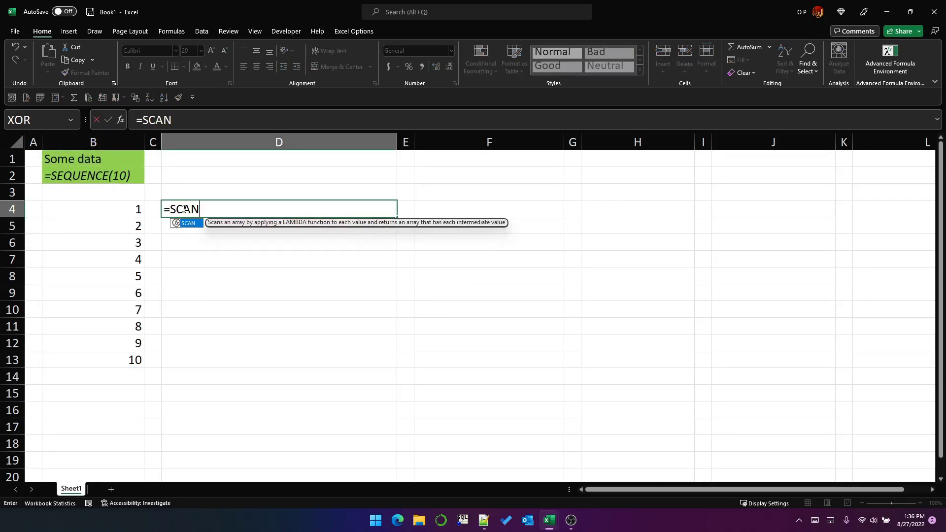
text((0)
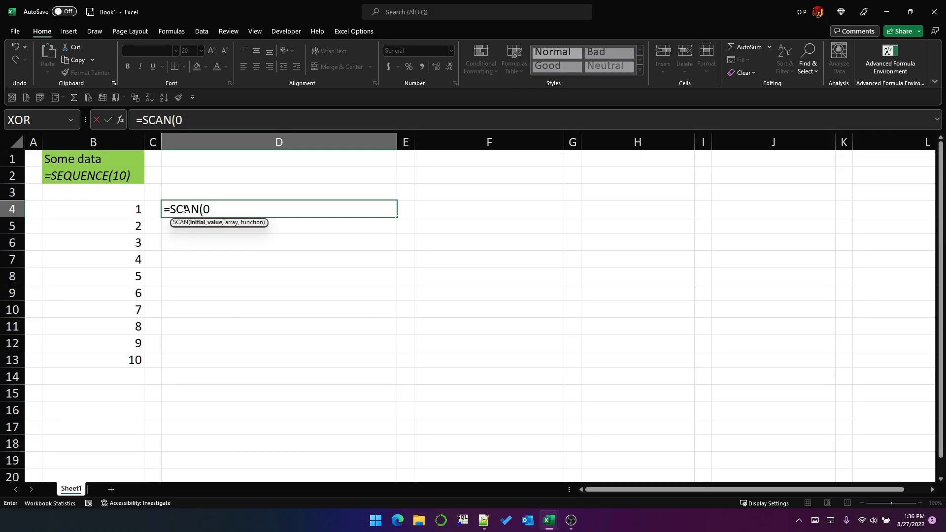
text(,B4)
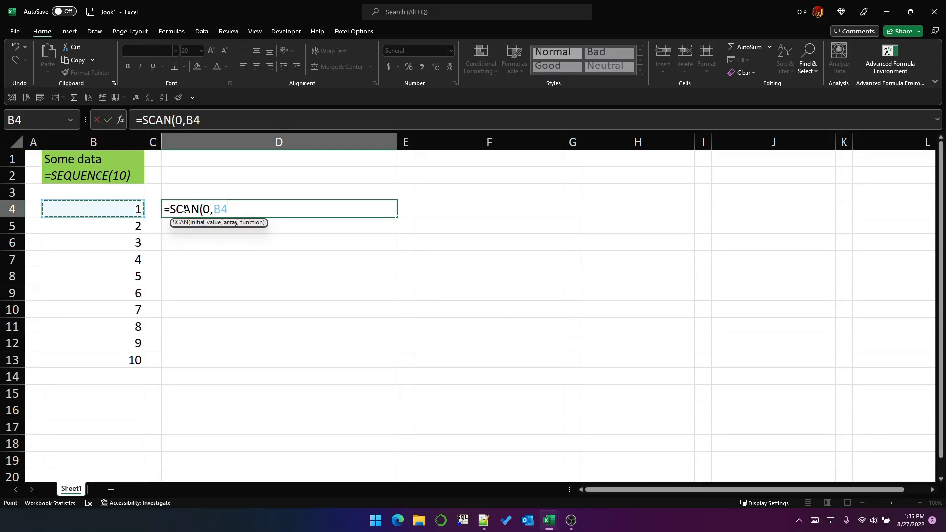
text(#,)
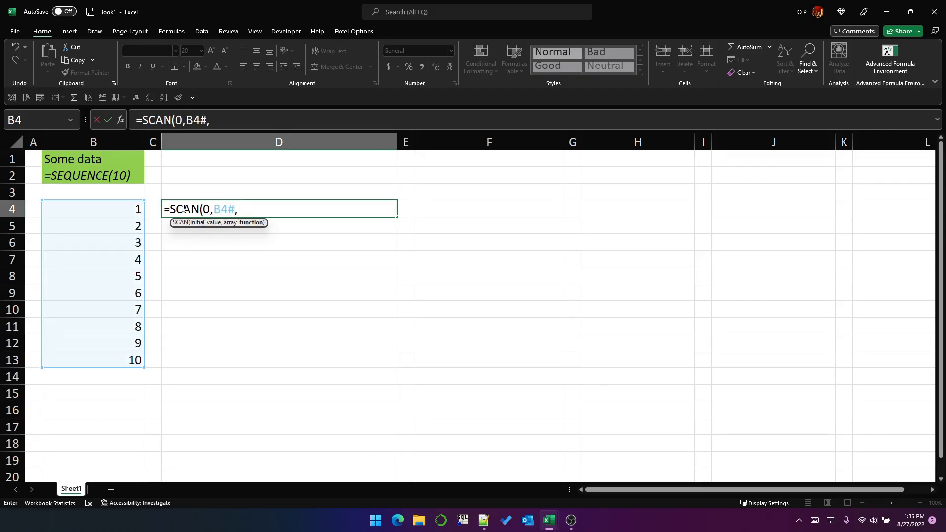
text(LAMBDA()
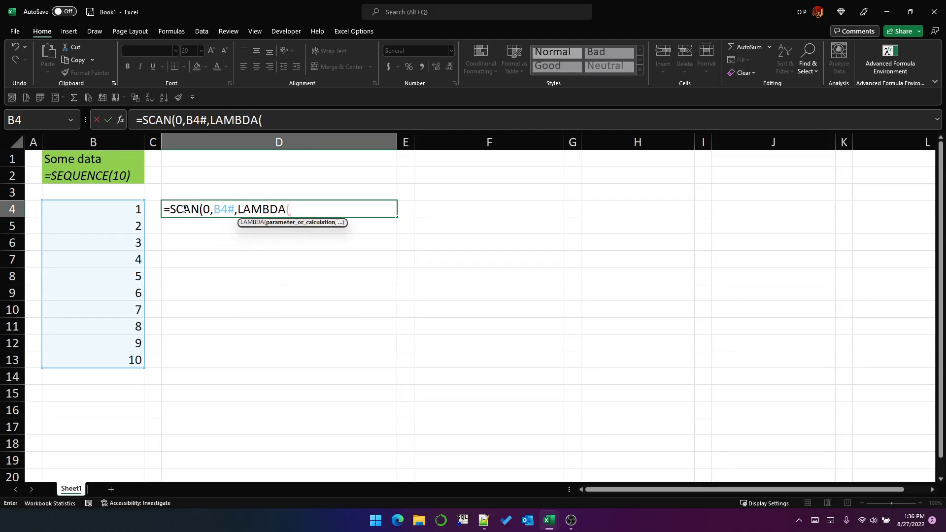
text(acc, )
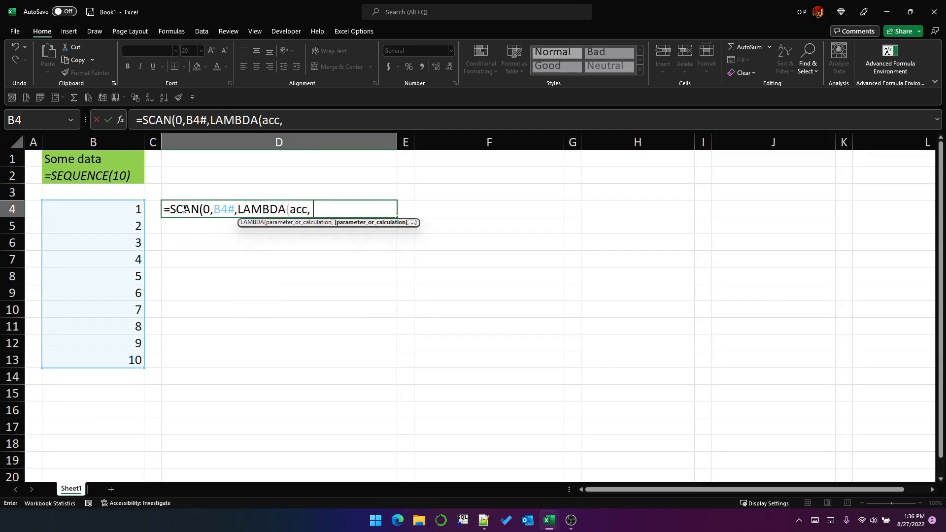
text(curr, acc)
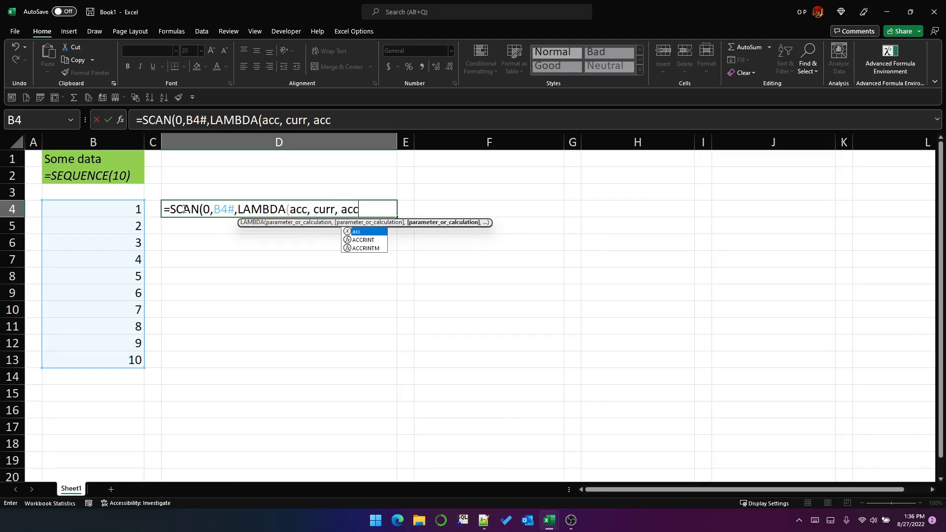
text( + )
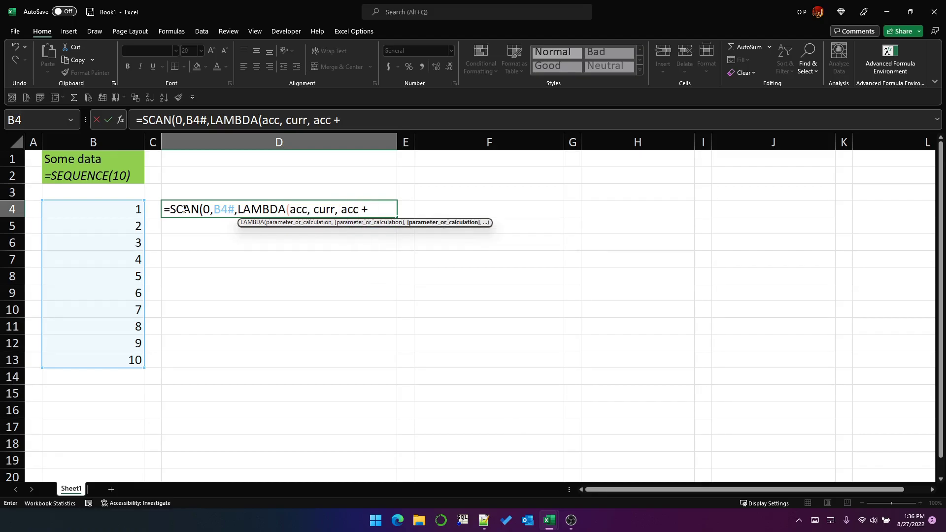
text(curr))
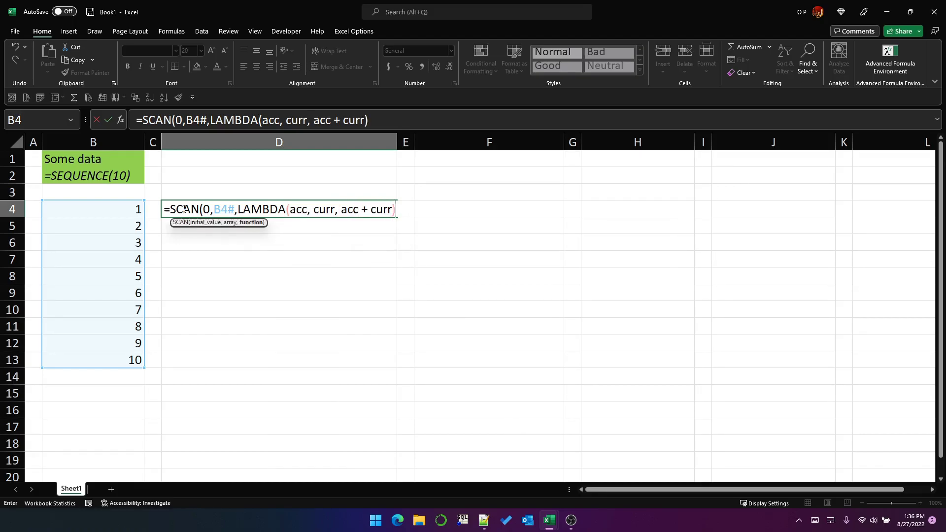
text())
key(Return)
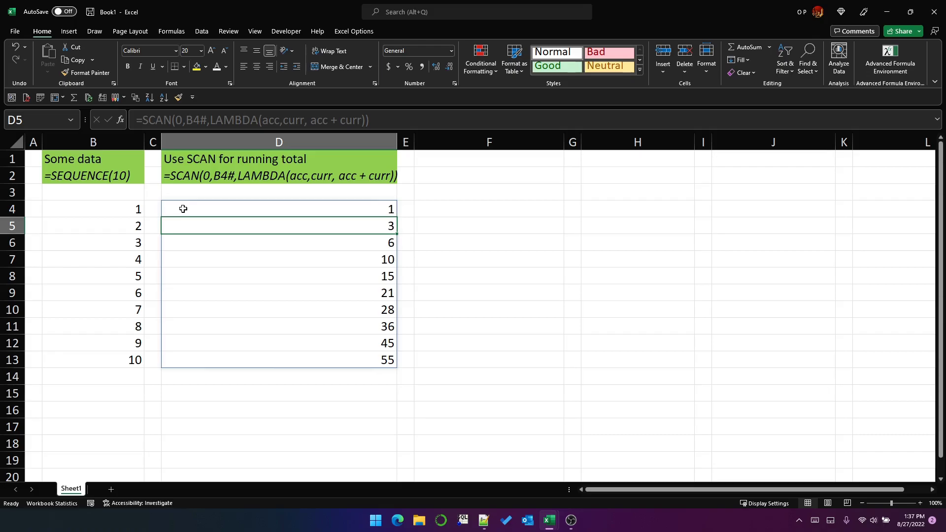
click(183, 209)
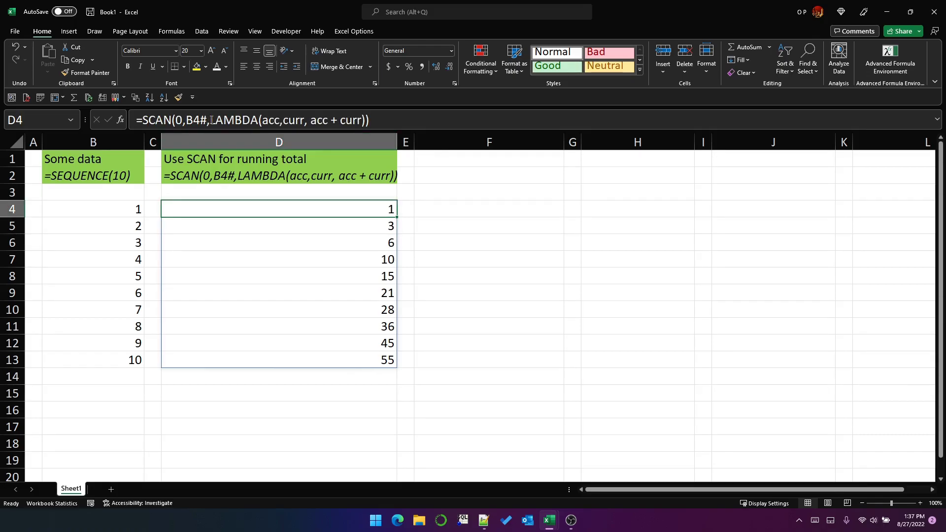
drag(210, 120, 365, 122)
key(ctrl+c)
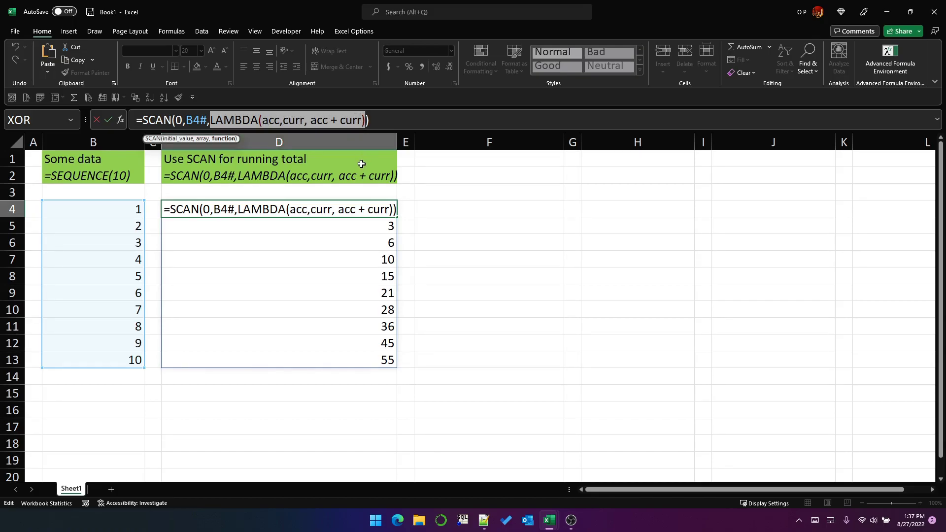
key(Return)
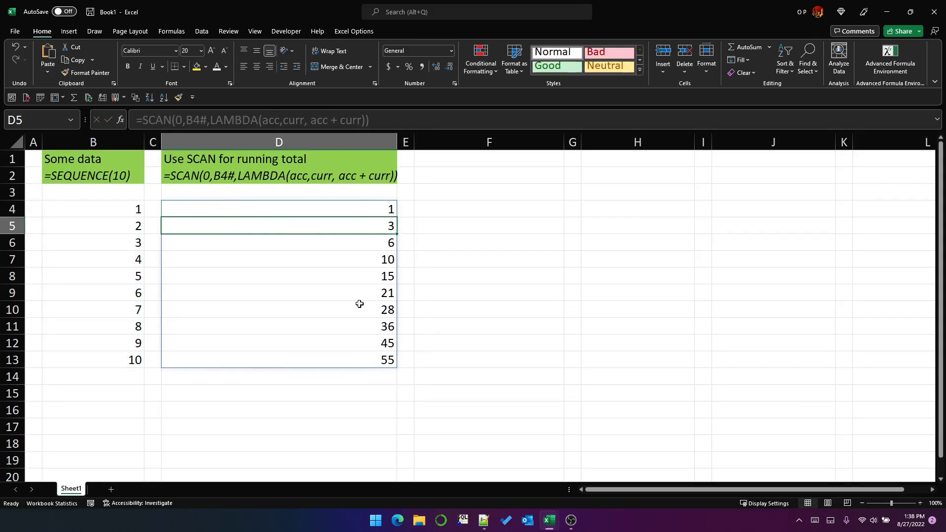
click(360, 207)
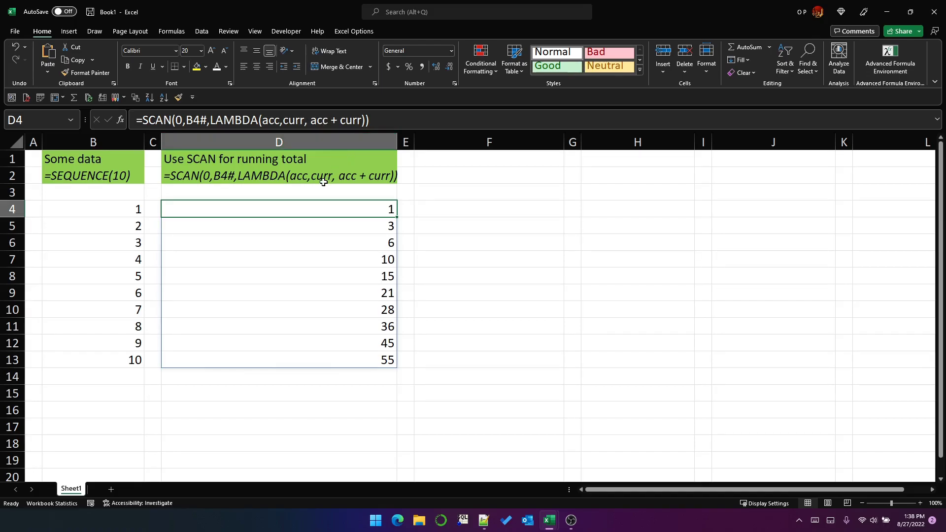
In Name Manager, create the name ADD referring to =LAMBDA(acc,curr, acc + curr).
key(ctrl+F3)
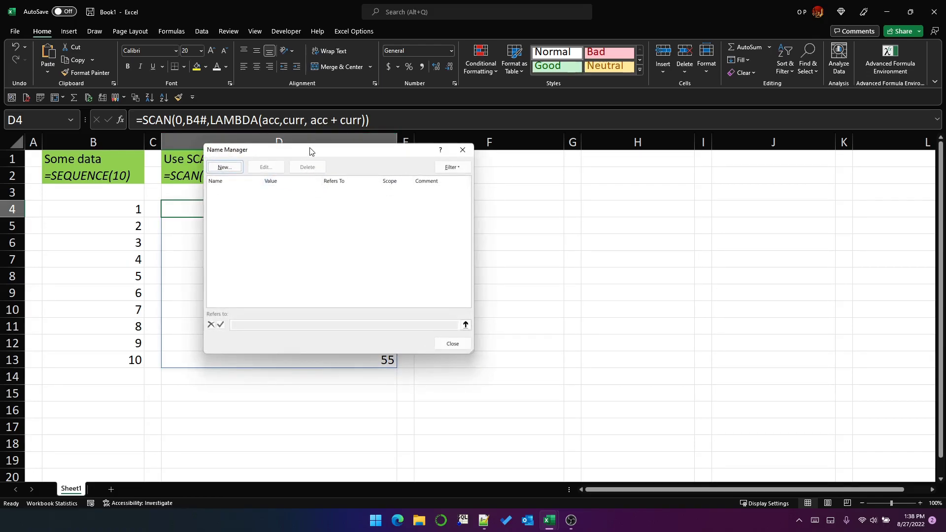
drag(311, 151, 518, 183)
click(433, 198)
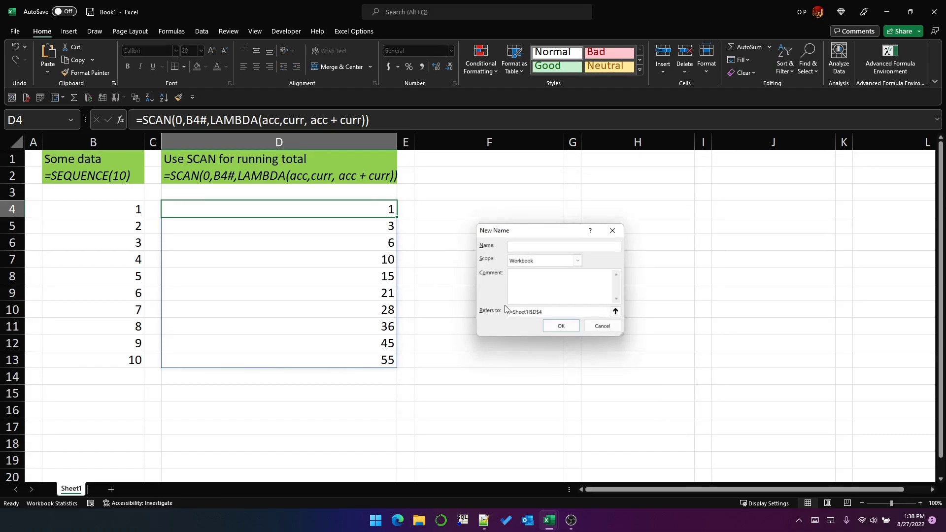
text(ADD)
key(Tab)
key(Tab)
key(Tab)
key(ctrl+v)
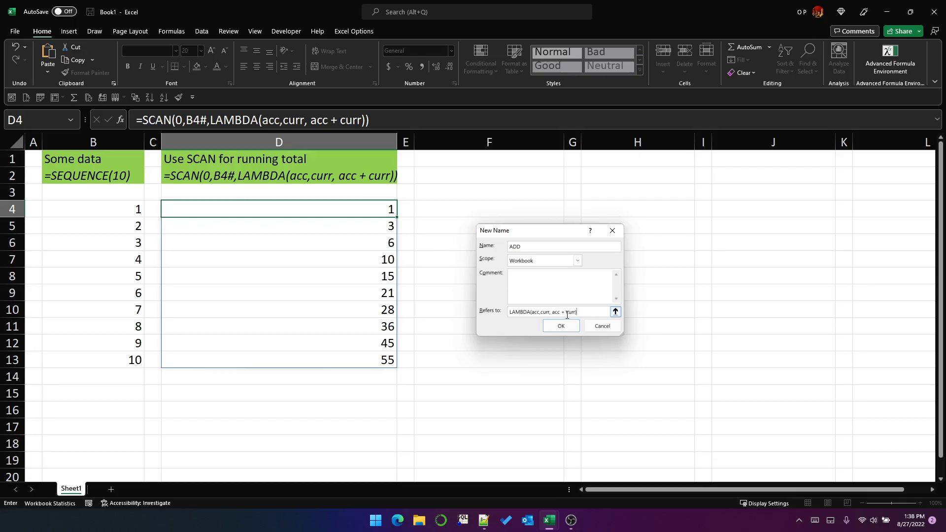
click(567, 315)
key(Home)
text(=)
click(571, 327)
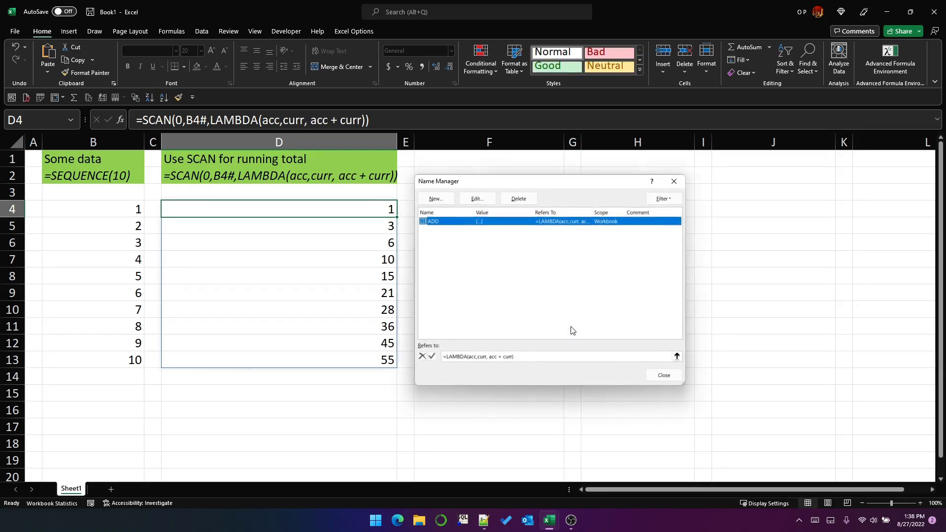
click(669, 376)
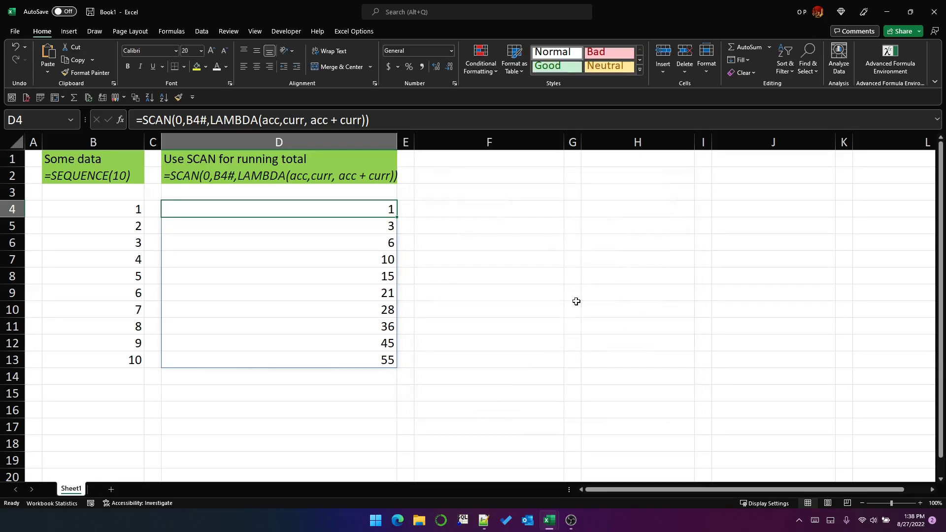
Enter =ADD(F3,B4) in F4 and fill it down to F13, giving running totals 1 to 55.
click(437, 203)
text(=)
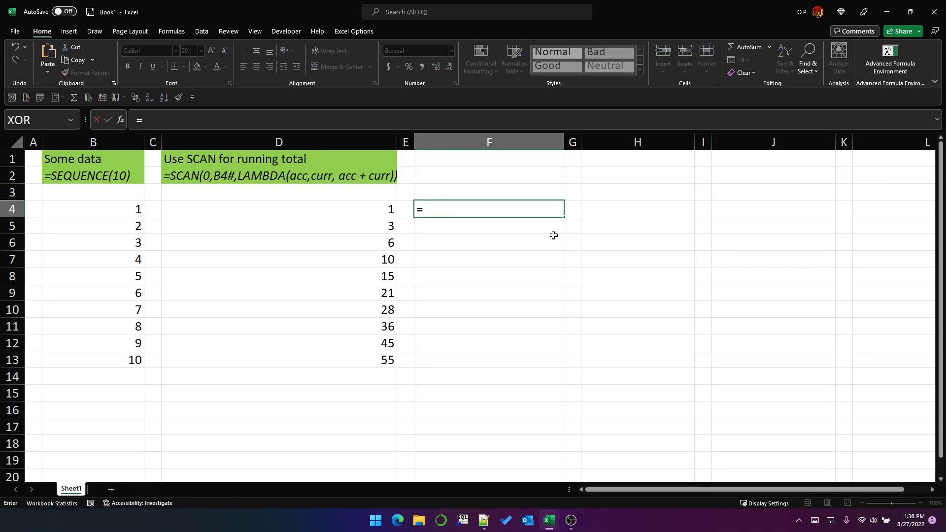
text(ADD()
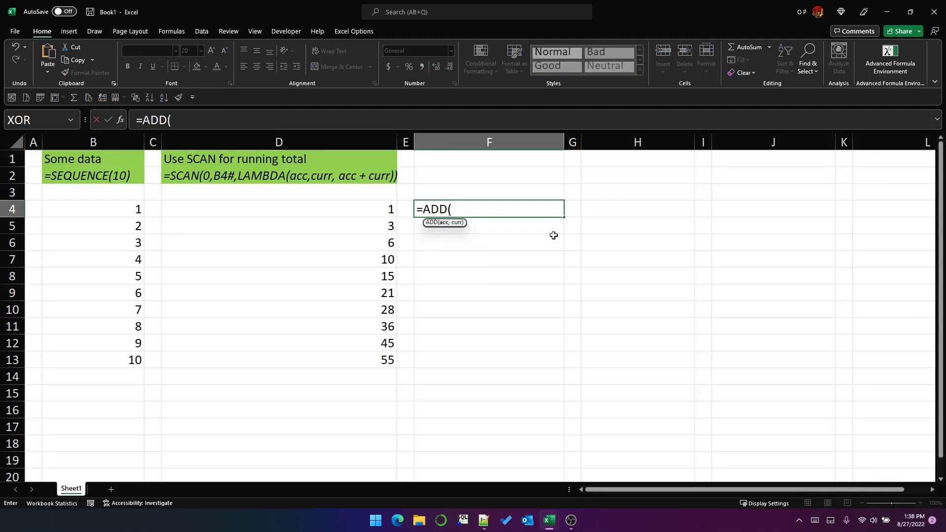
key(Up)
text(,)
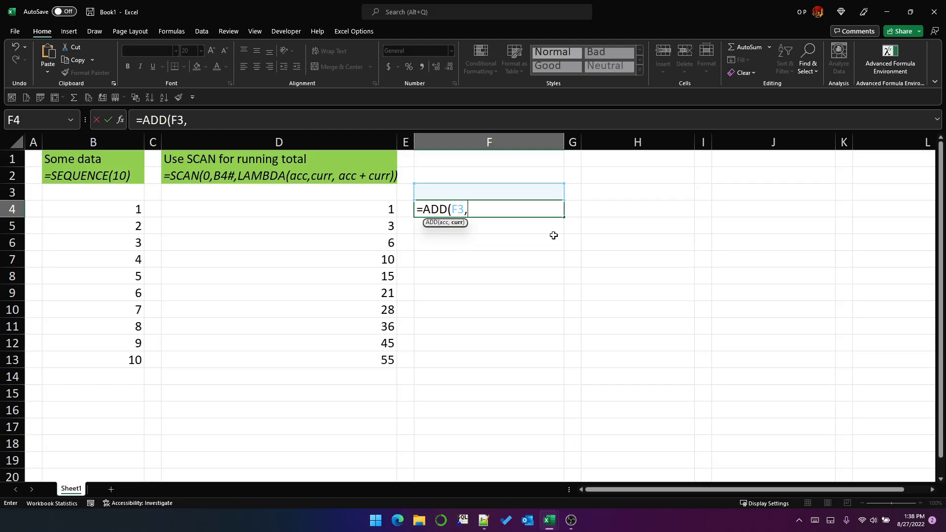
click(112, 213)
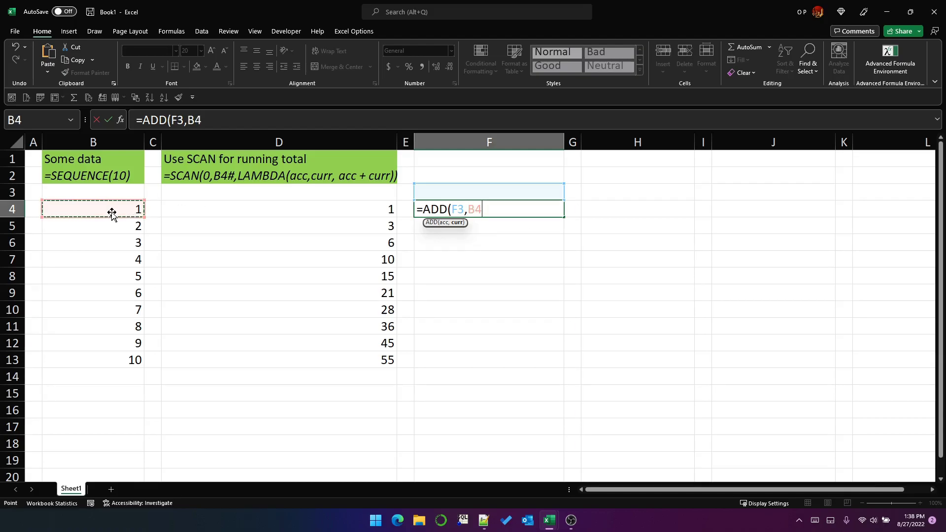
text())
key(Return)
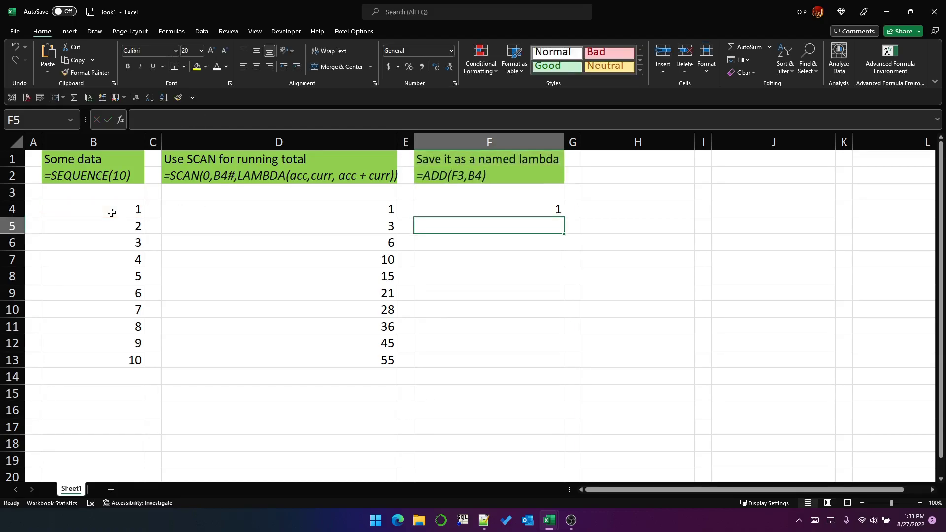
click(547, 210)
drag(564, 217, 550, 372)
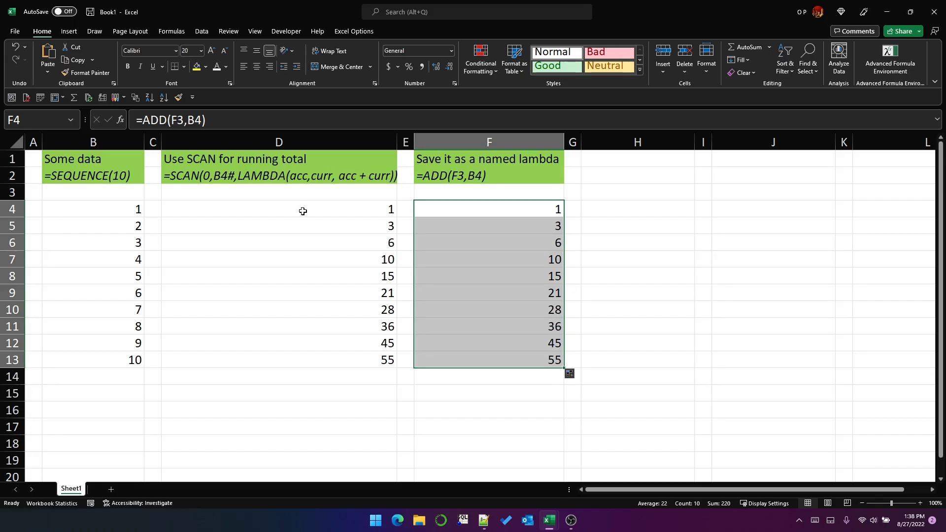
click(607, 207)
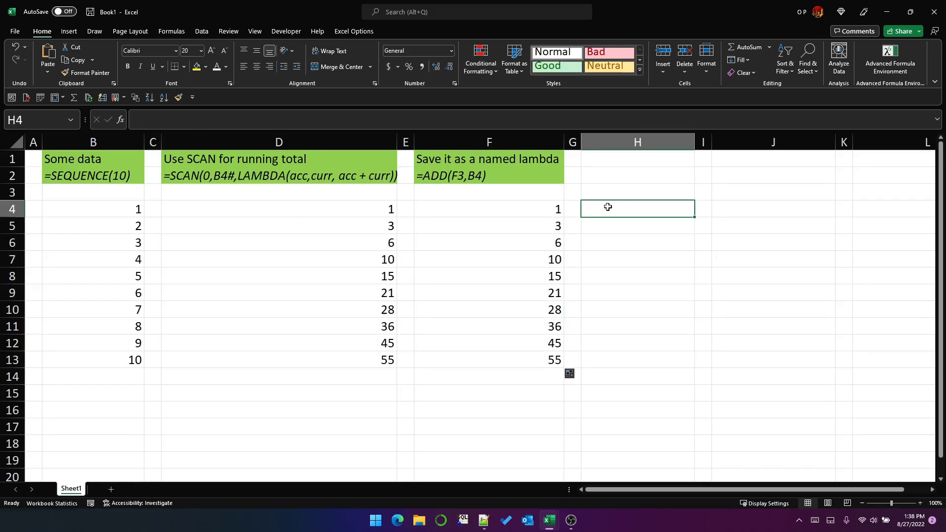
Enter =SCAN(0,B4#,ADD) in H4 to spill running totals 1 to 55.
text(=SC)
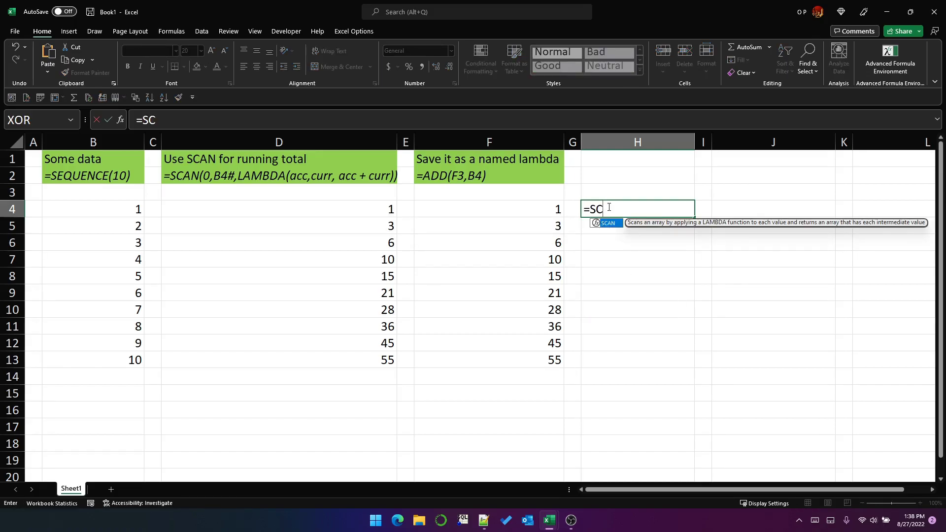
key(Tab)
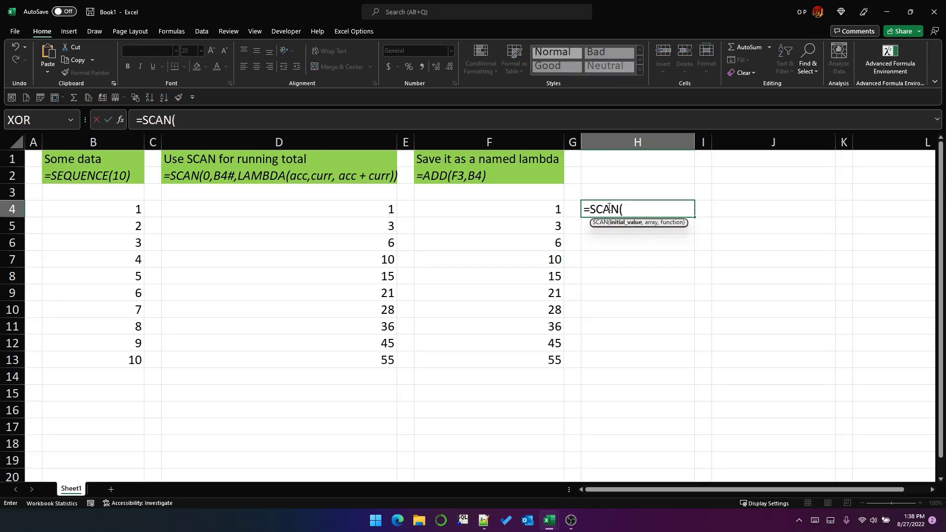
text(0,B4#)
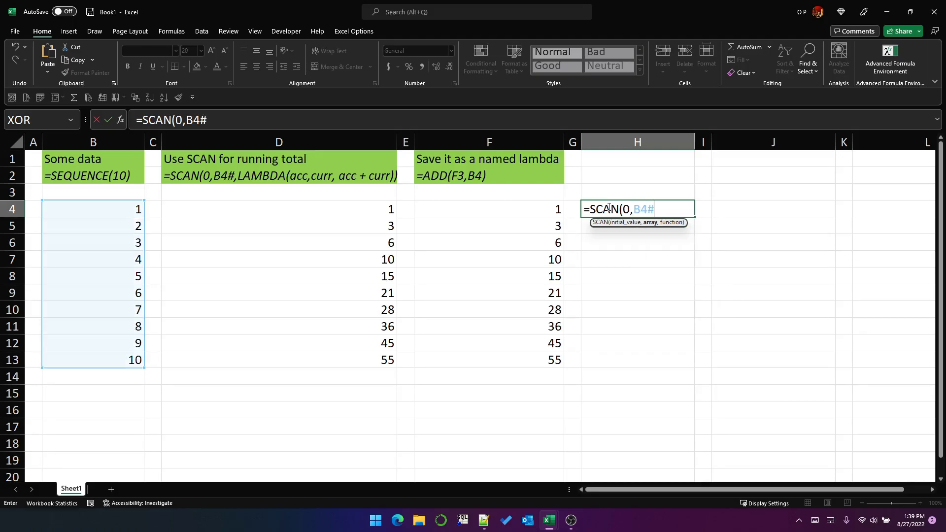
text(,ADD)
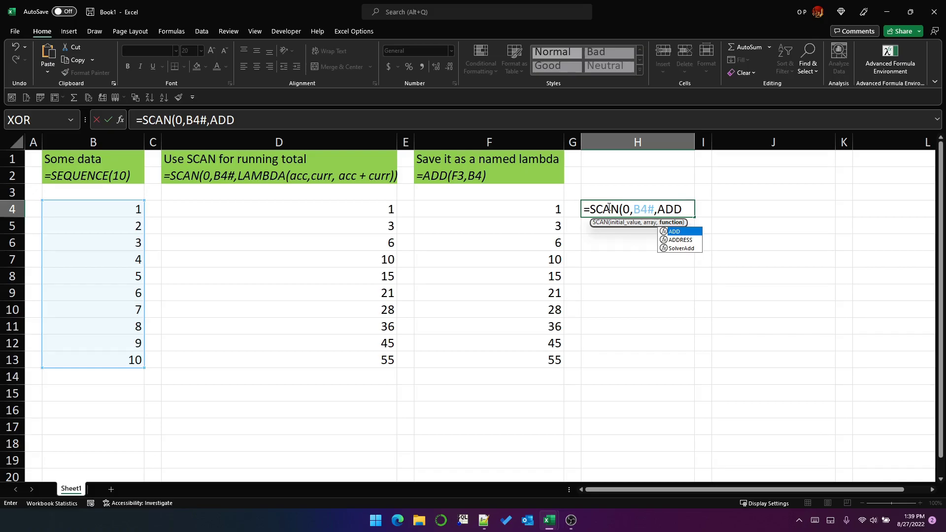
text())
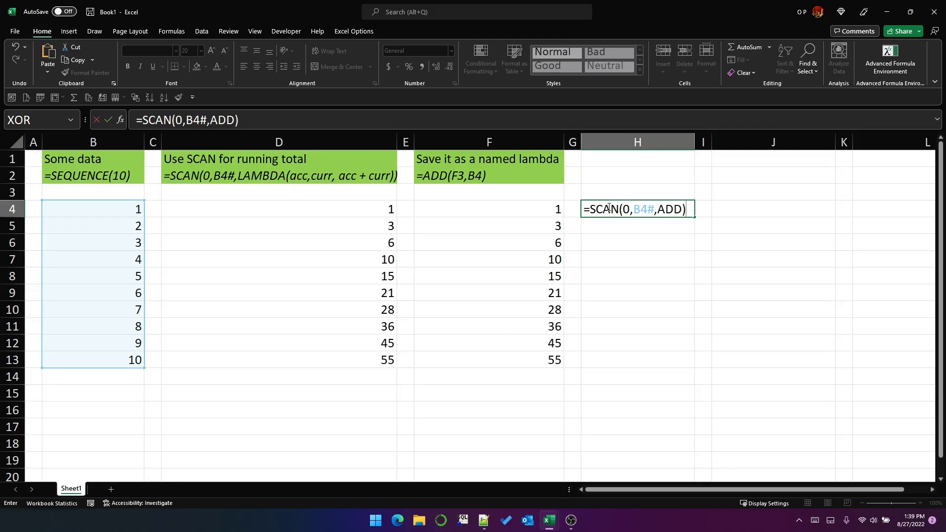
key(Return)
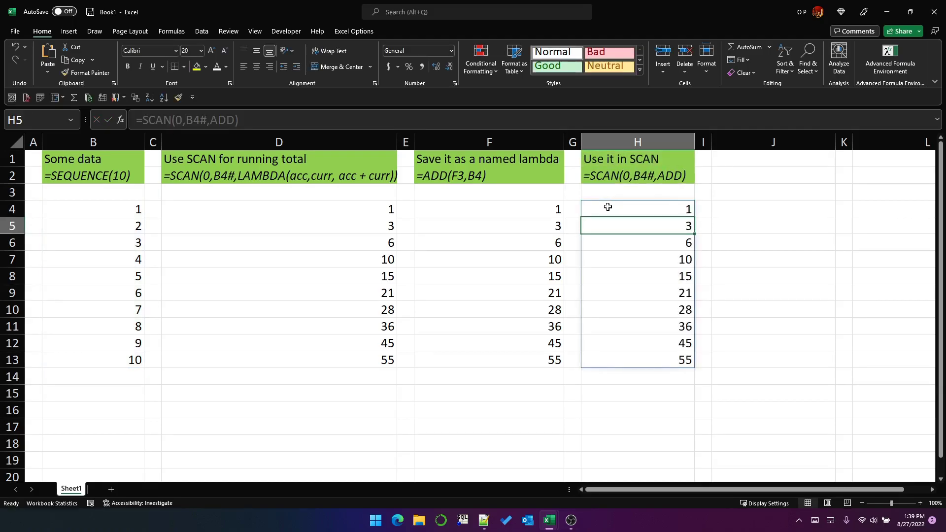
Enter =REDUCE(0,B4#,ADD) in J4, returning the single total 55.
key(Up)
key(Right)
key(Right)
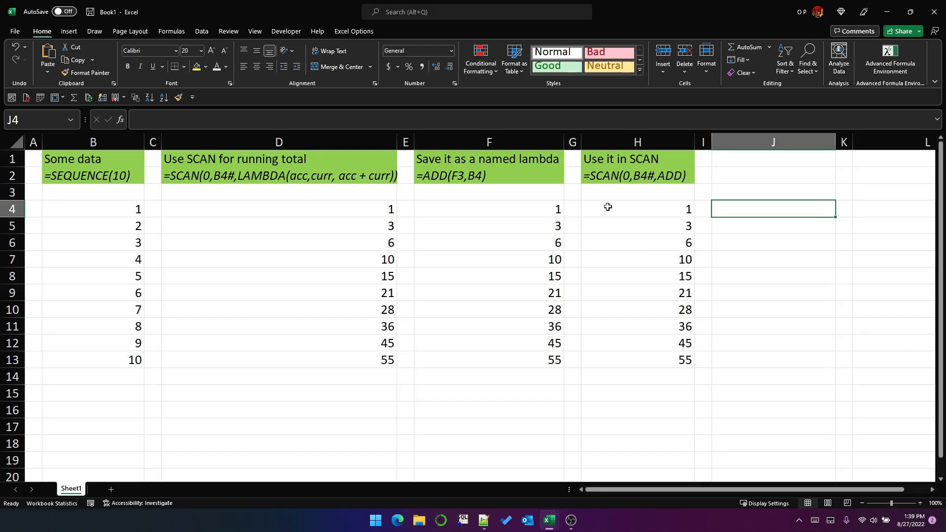
text(=)
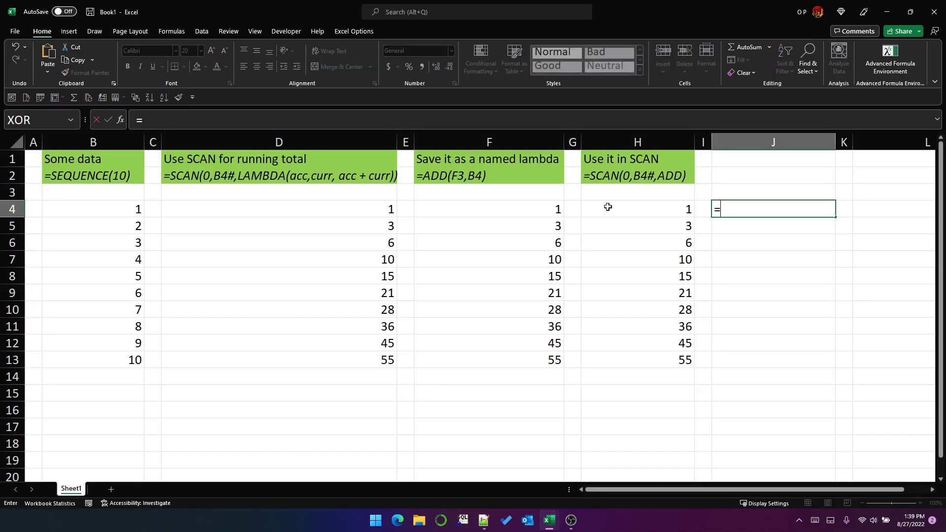
text(REDUCE()
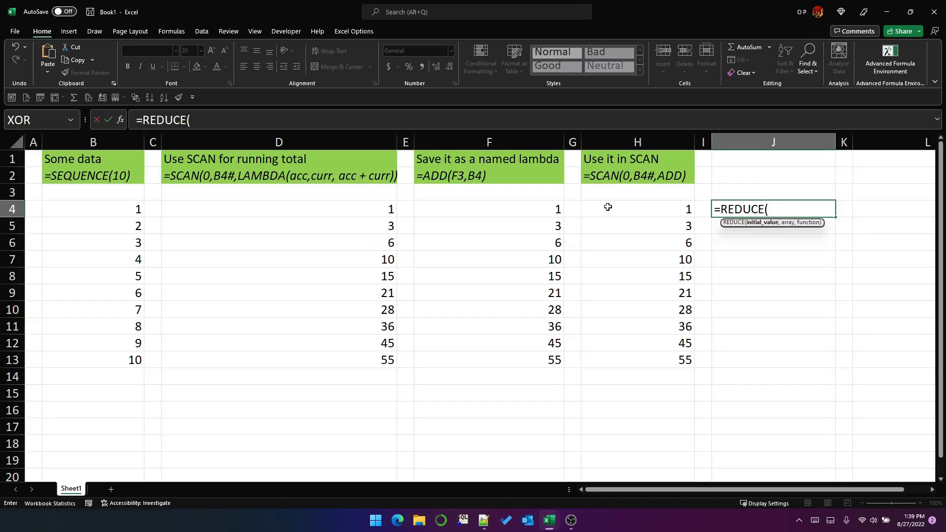
text(0,B4#,)
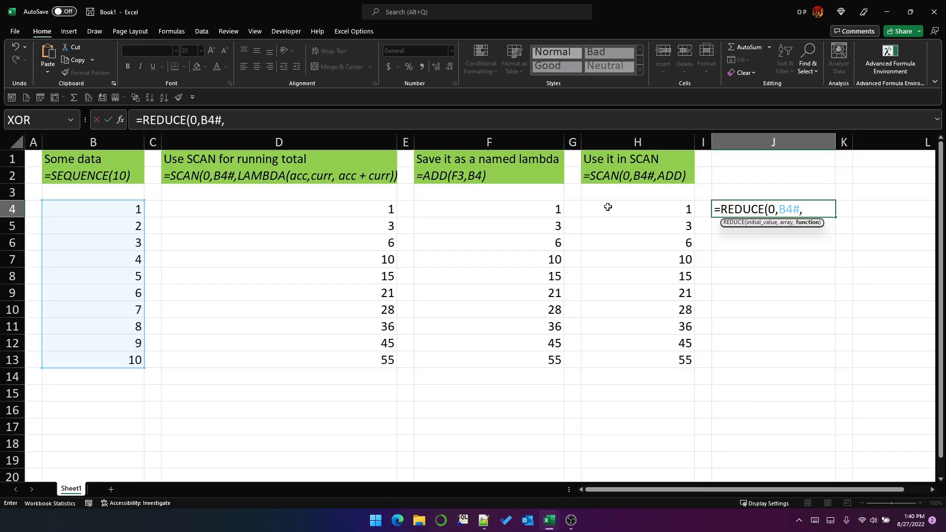
text(ADD)
text())
key(Return)
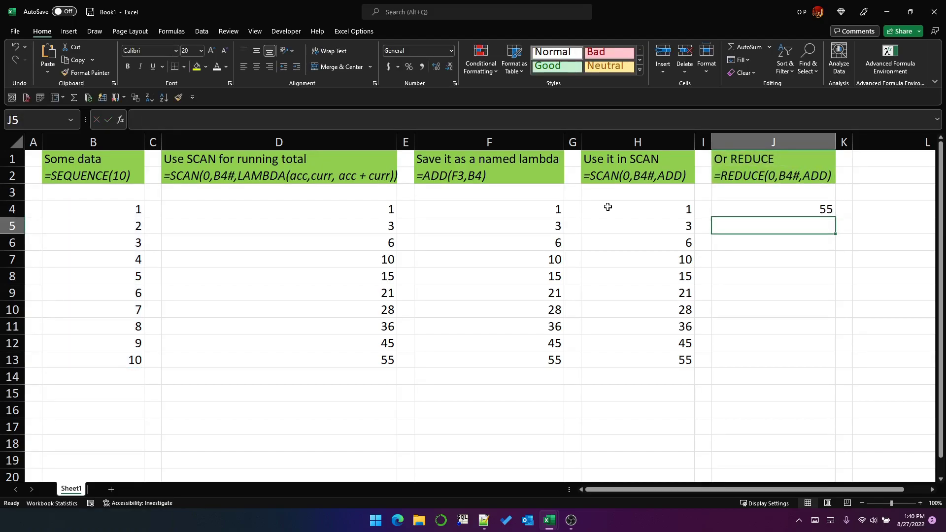
key(Up)
key(Right)
key(Right)
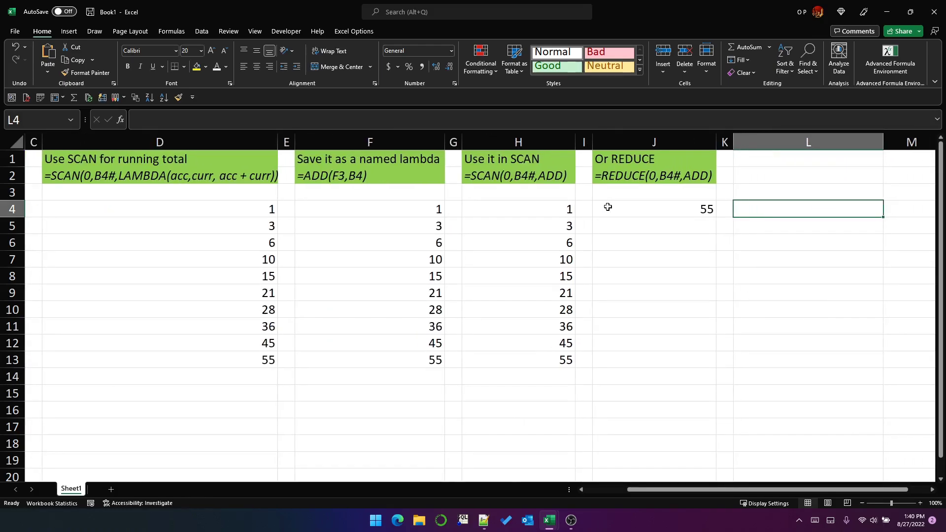
Enter =MAKEARRAY(5,5,ADD) in L4 to spill a 5×5 grid of sums from 2 to 10.
text(=MAK)
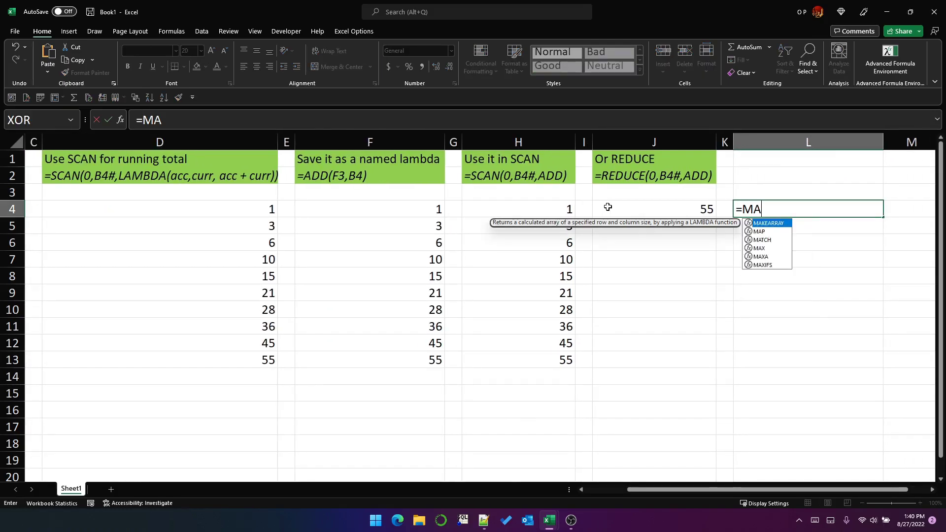
key(Tab)
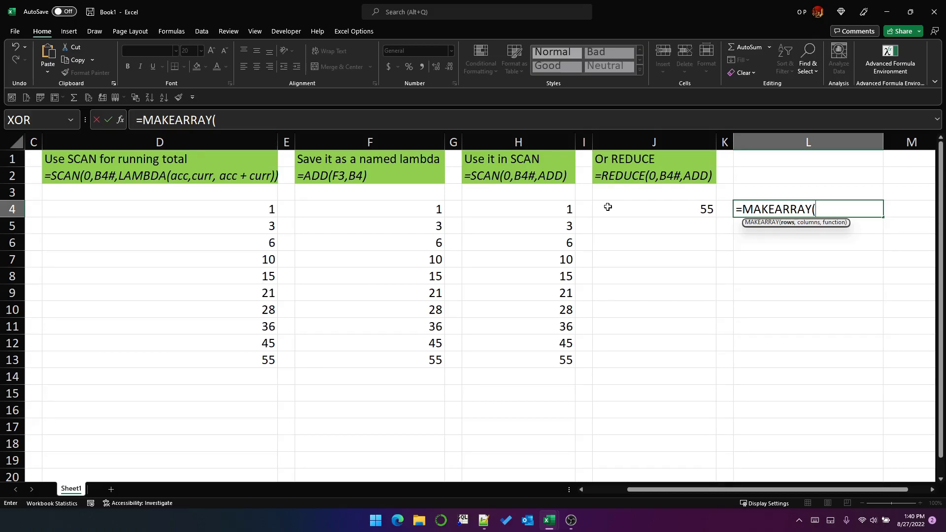
text(5,5)
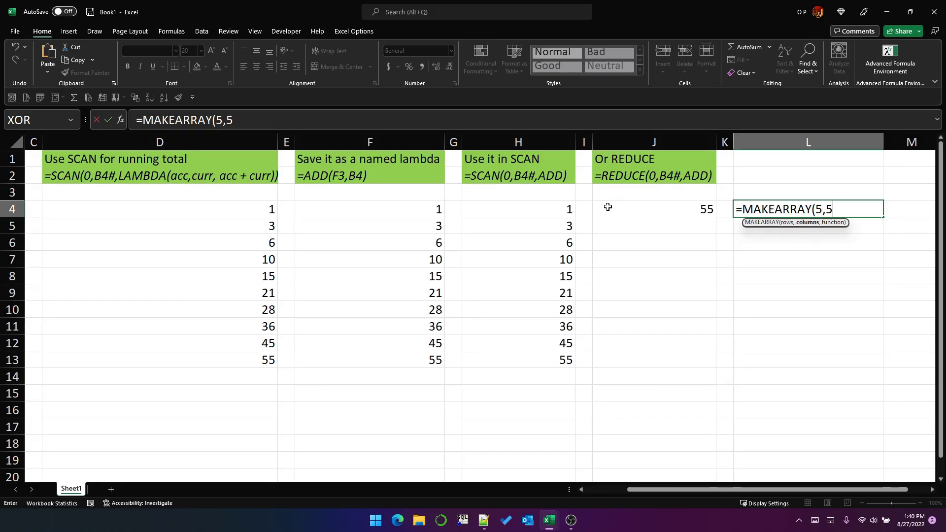
text(,)
text(ADD)
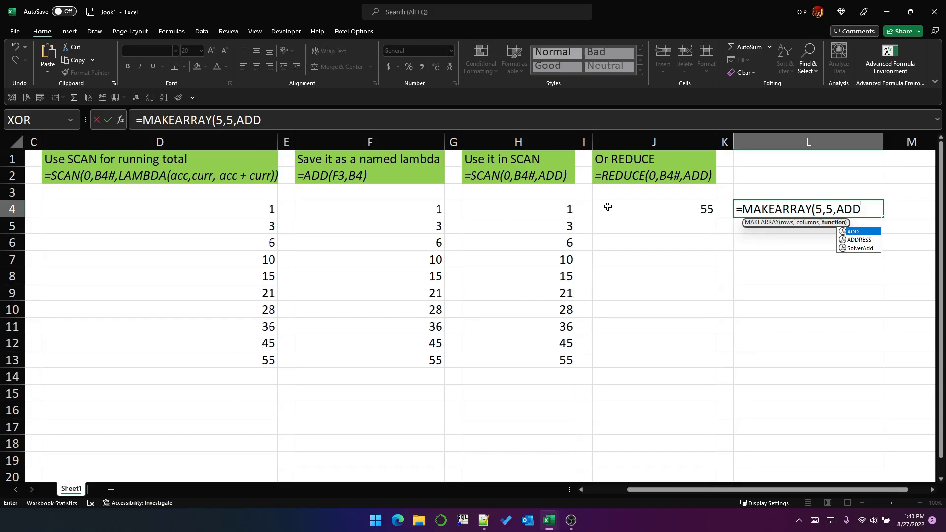
text())
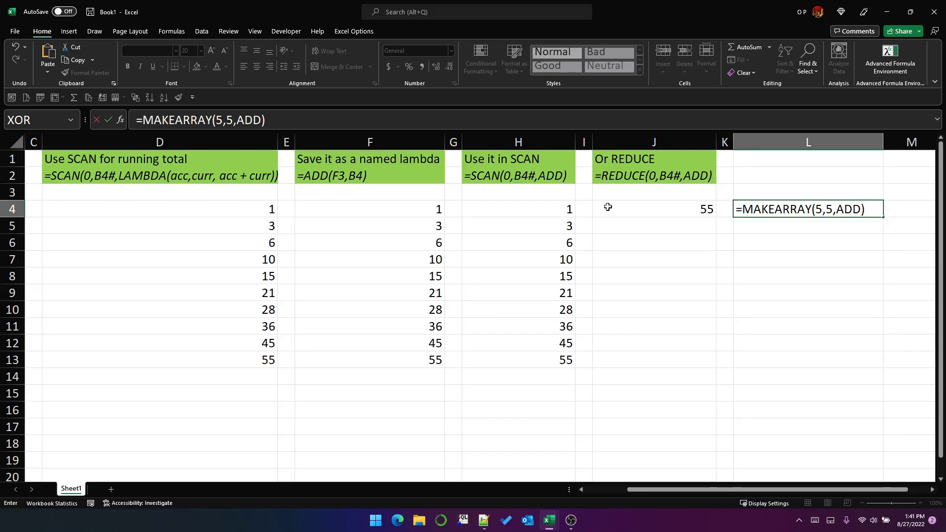
key(Return)
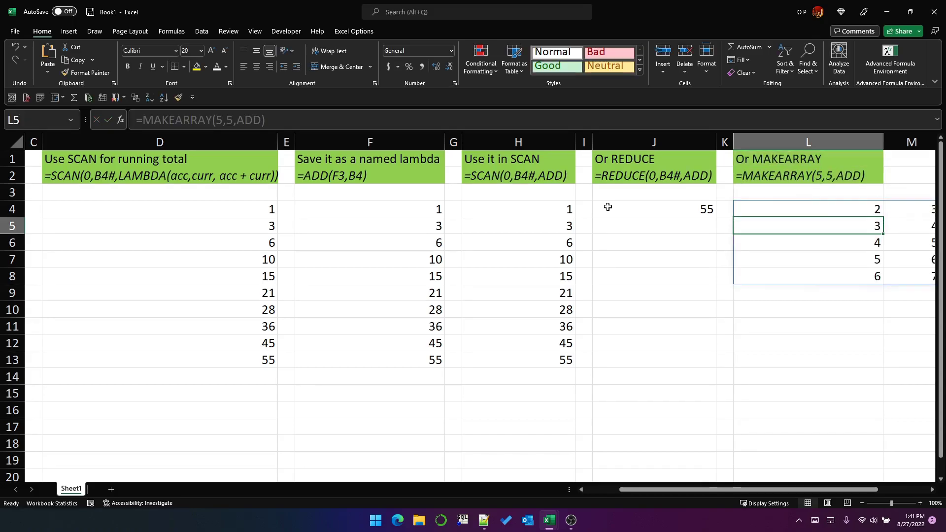
key(Right)
key(Right)
key(Right)
key(Left)
key(Left)
key(Left)
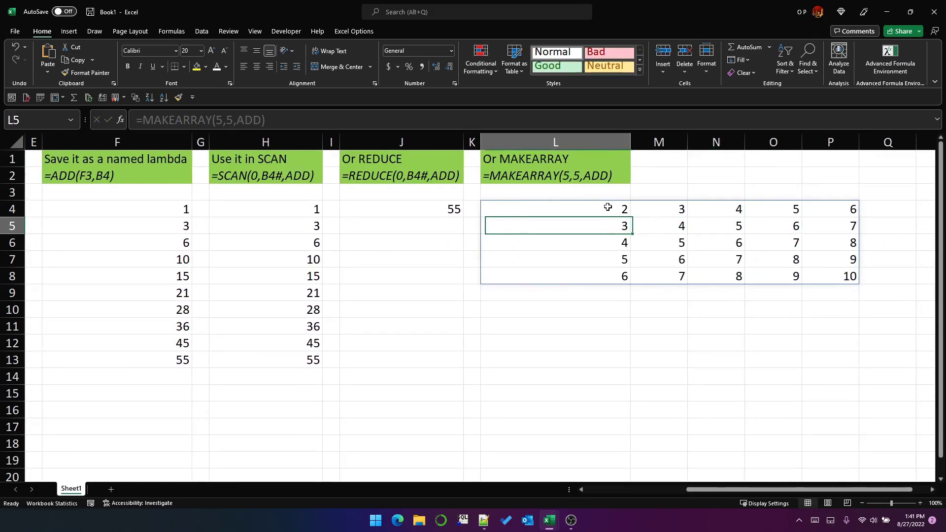
key(Up)
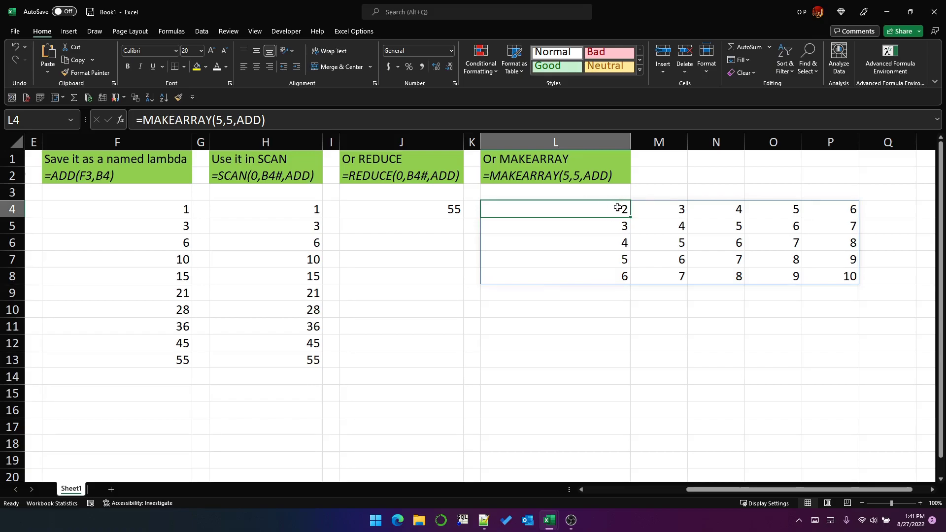
click(655, 208)
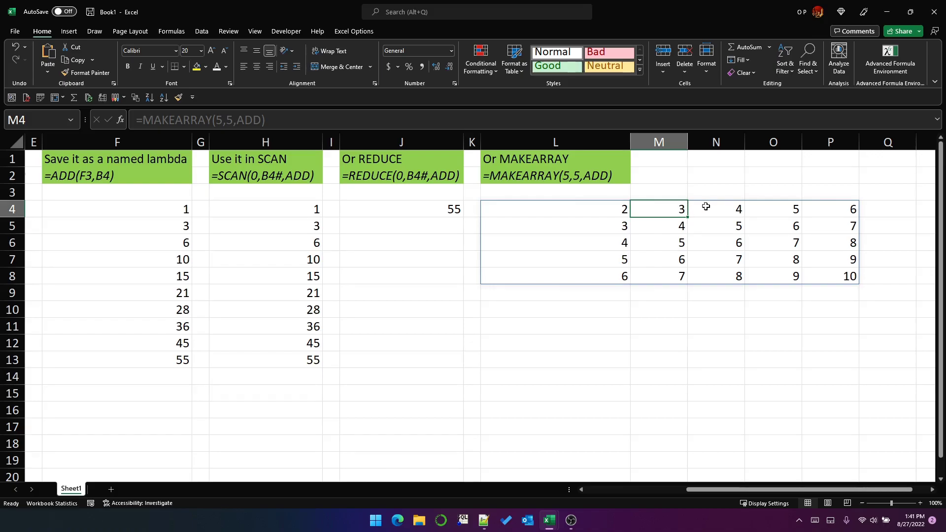
click(714, 210)
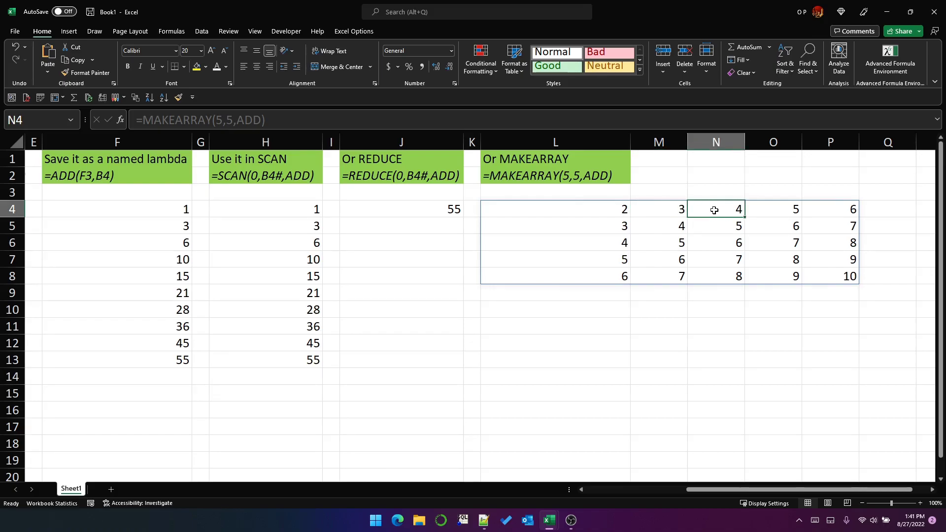
click(849, 277)
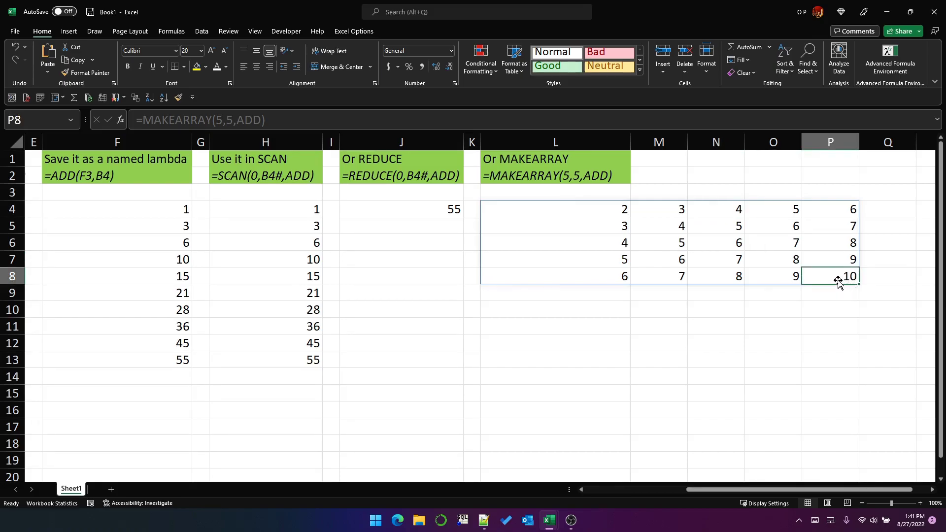
click(564, 208)
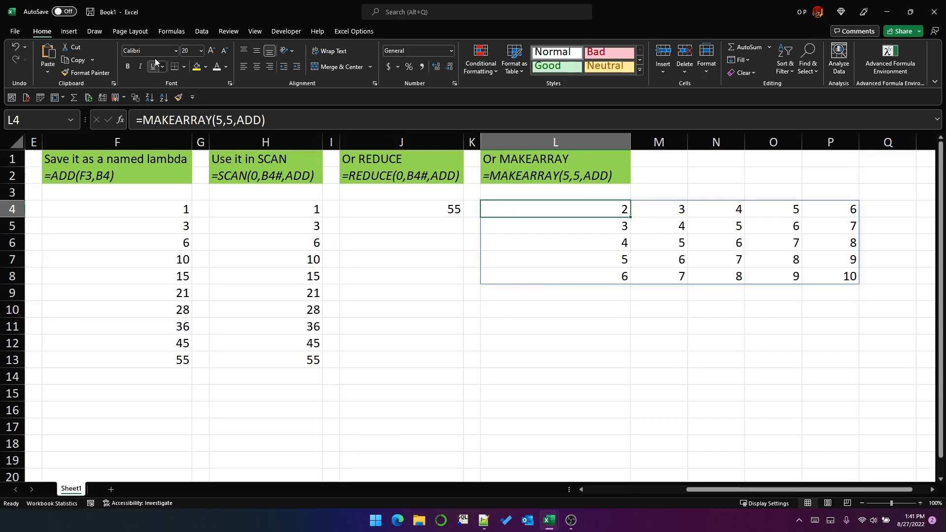
In Name Manager, create the name THING referring to =LAMBDA(one,two,"thing one, thing two").
key(ctrl+F3)
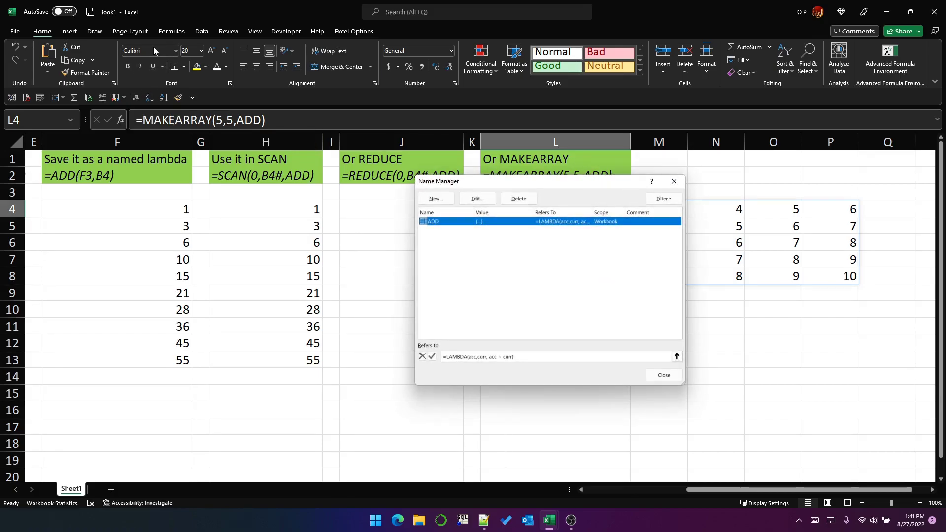
click(436, 198)
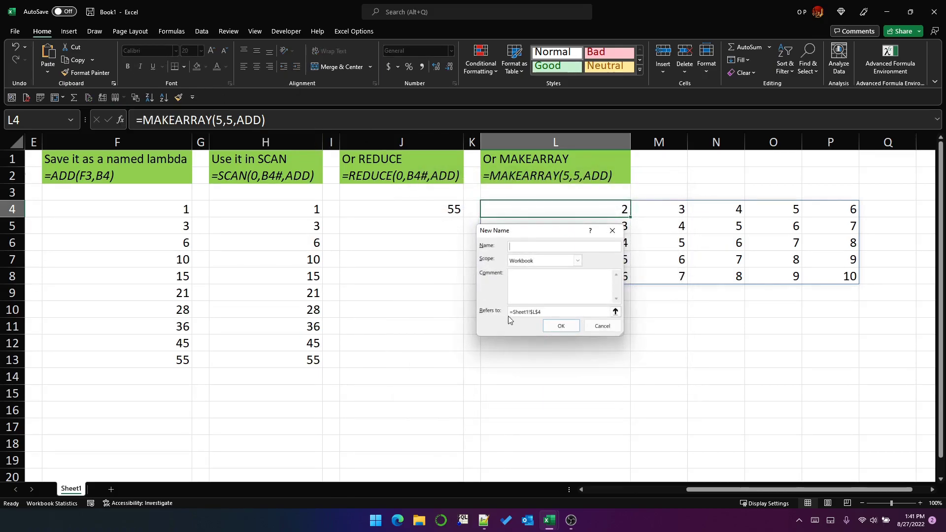
text(THING)
drag(542, 315, 473, 310)
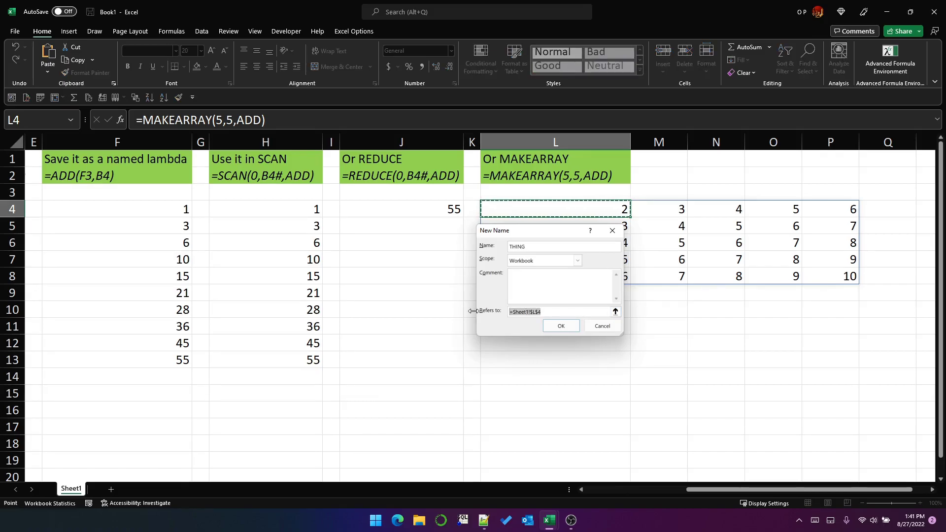
text(=LAMBDA()
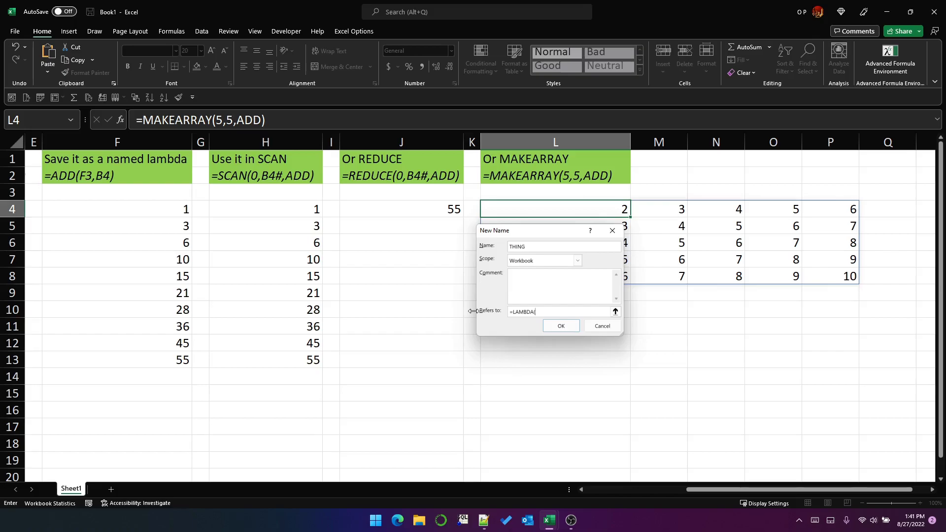
text(one,two,"th ing one, thing two"))
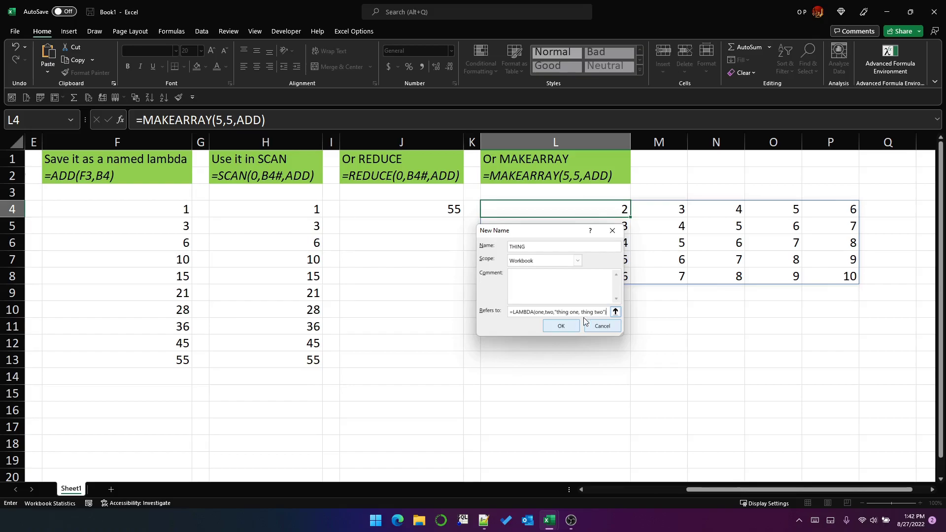
click(568, 327)
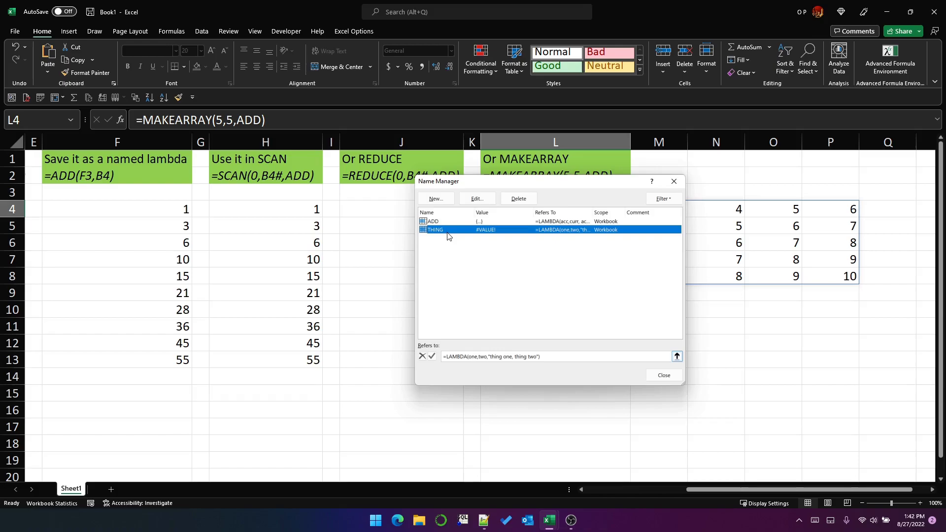
click(670, 380)
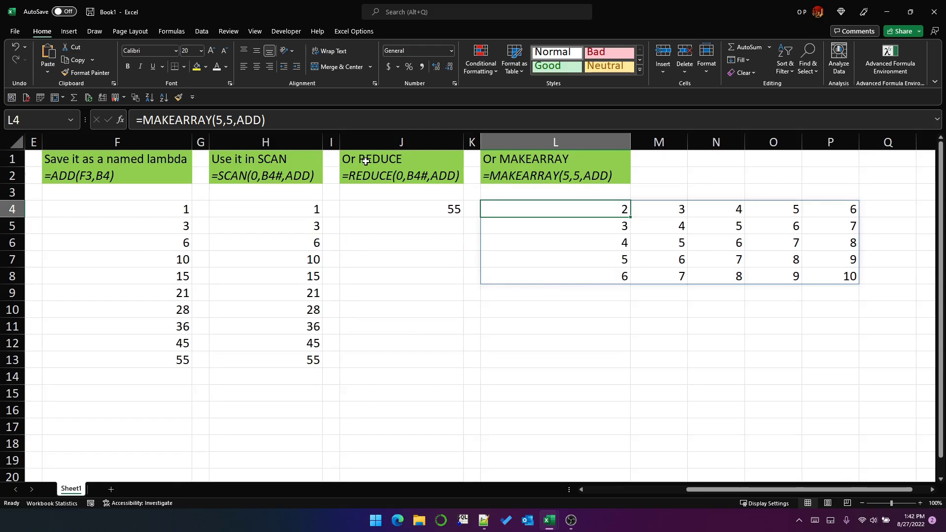
Swap ADD for THING in L4's MAKEARRAY formula and check the grid's text results.
double_click(249, 119)
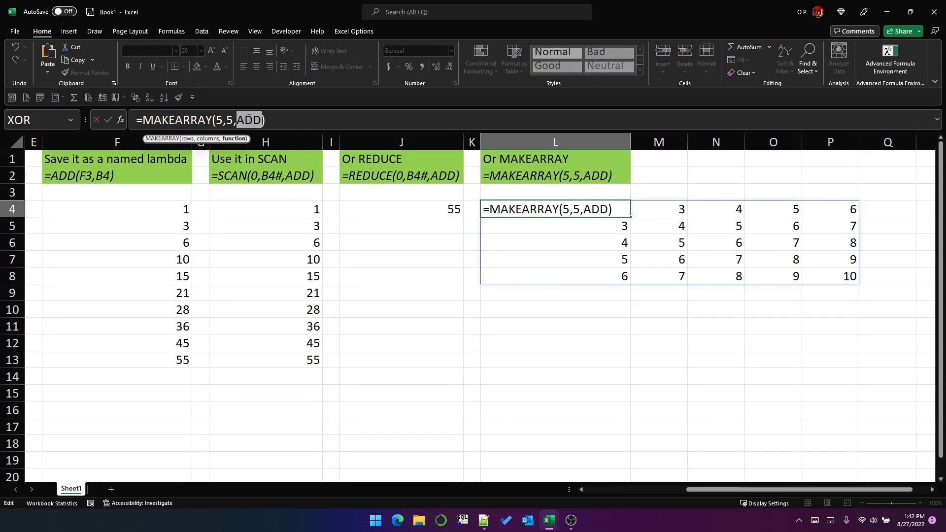
text(thing)
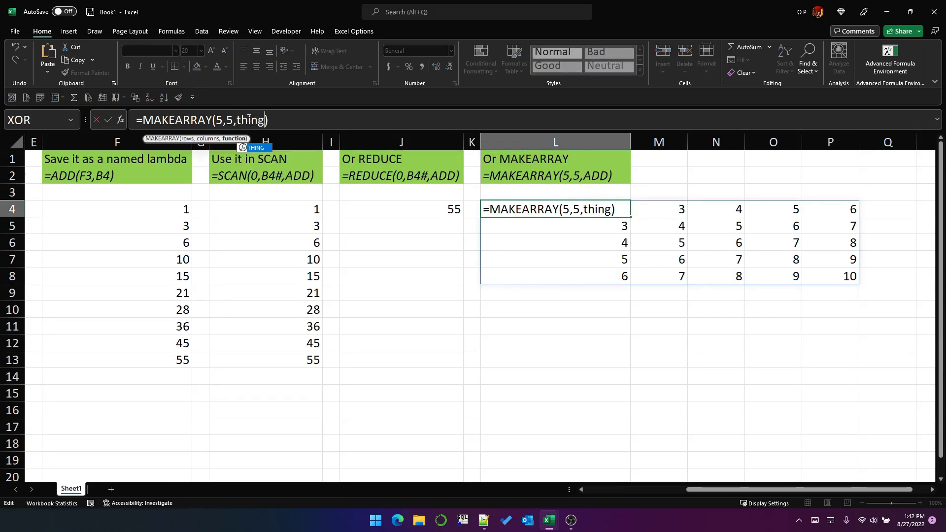
key(Return)
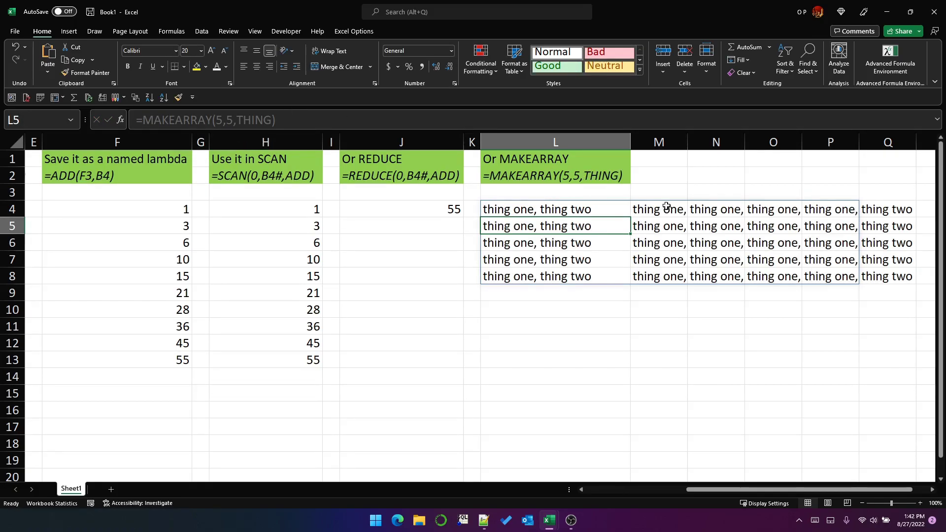
click(604, 205)
click(604, 227)
click(604, 242)
click(662, 241)
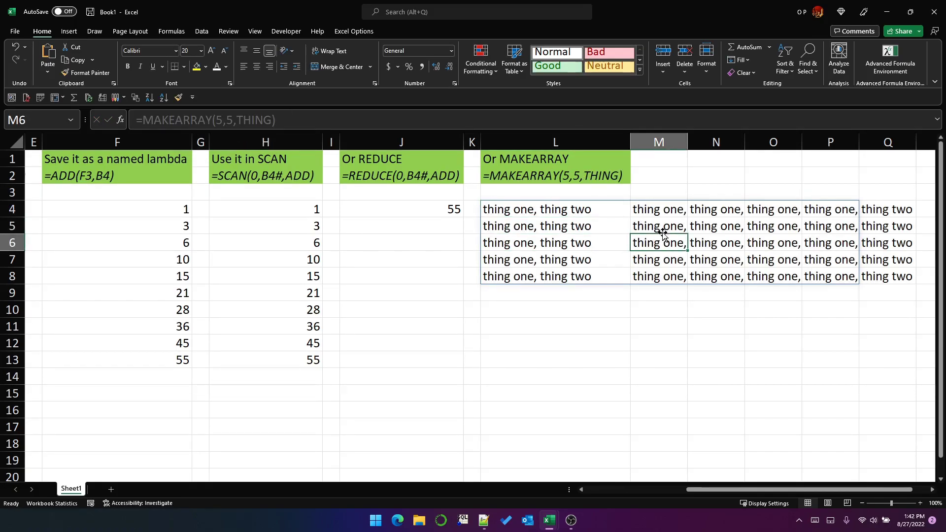
Swap ADD for THING in J4's REDUCE formula.
click(445, 205)
double_click(235, 119)
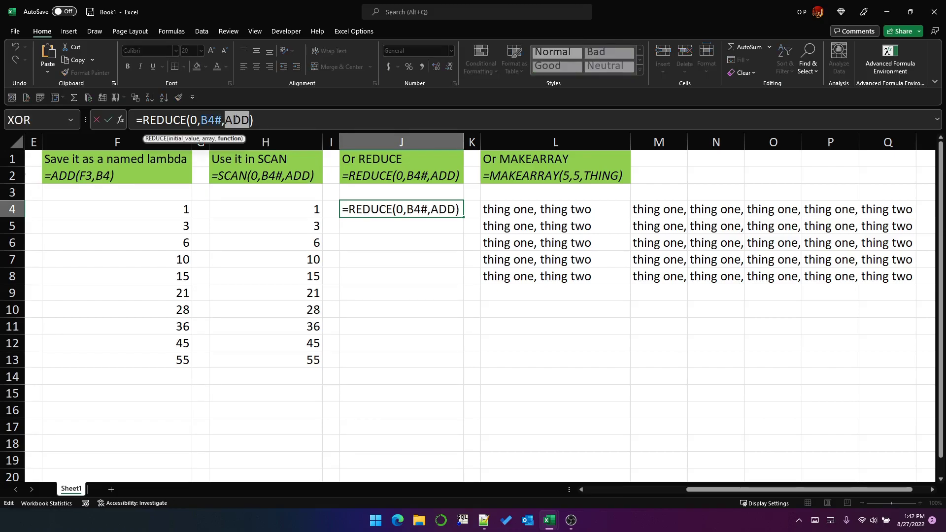
text(thing)
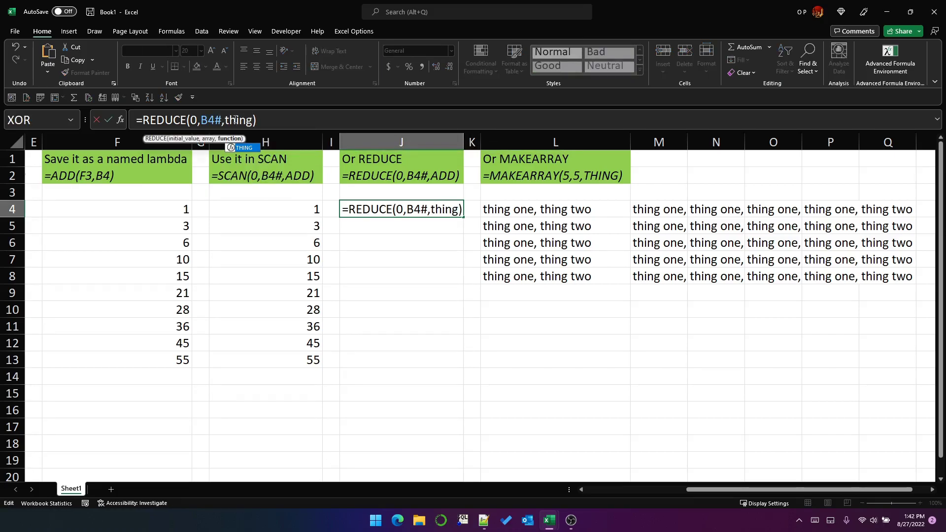
key(Return)
Swap ADD for THING in H4's SCAN formula.
click(276, 212)
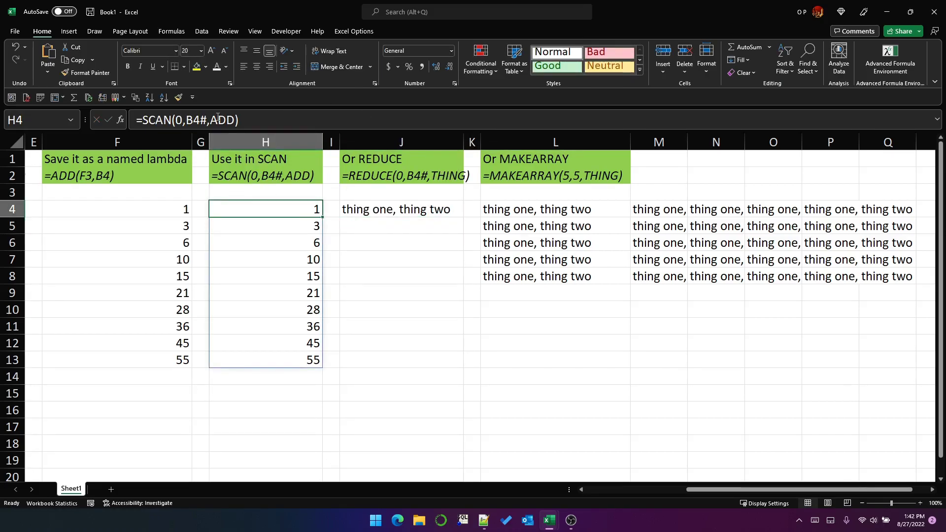
double_click(217, 120)
text(thing)
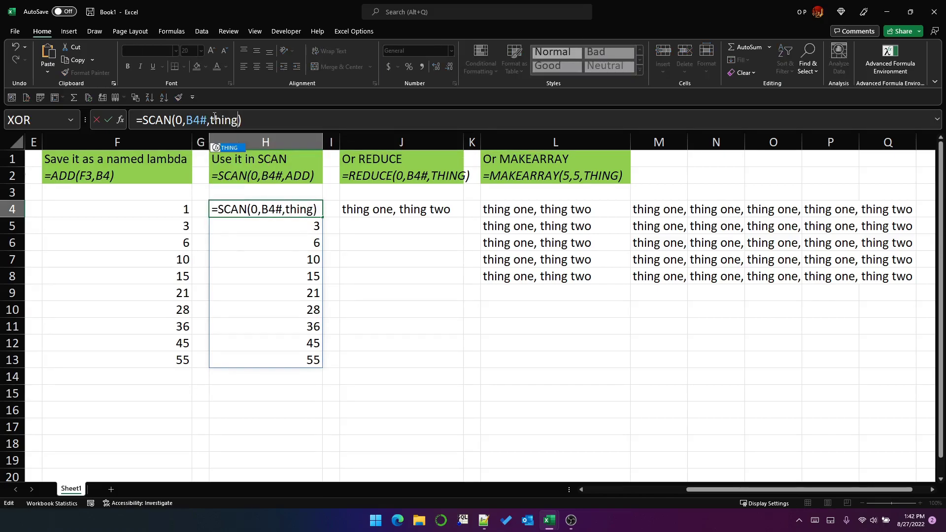
key(Return)
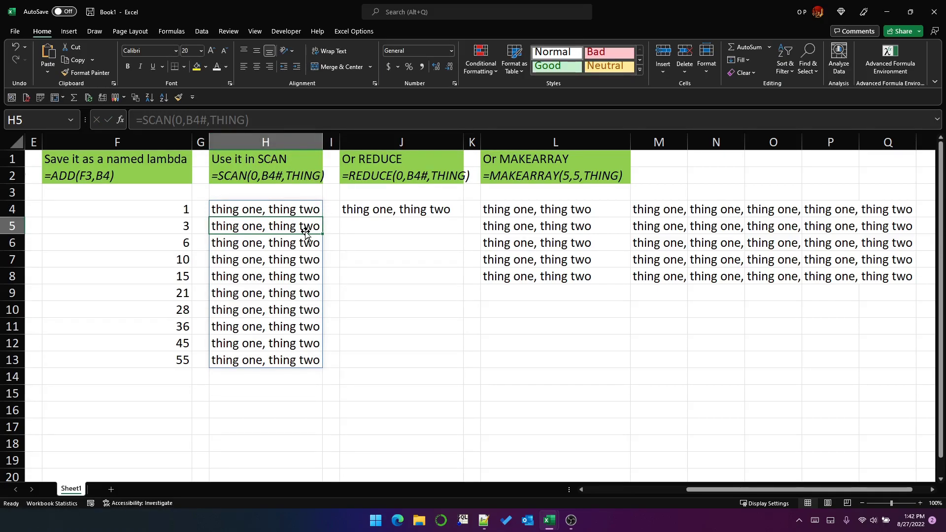
click(299, 207)
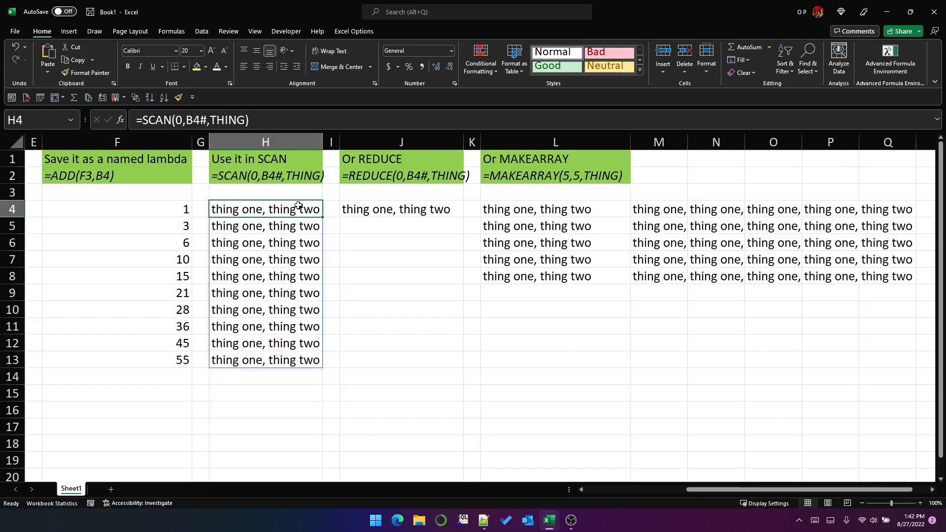